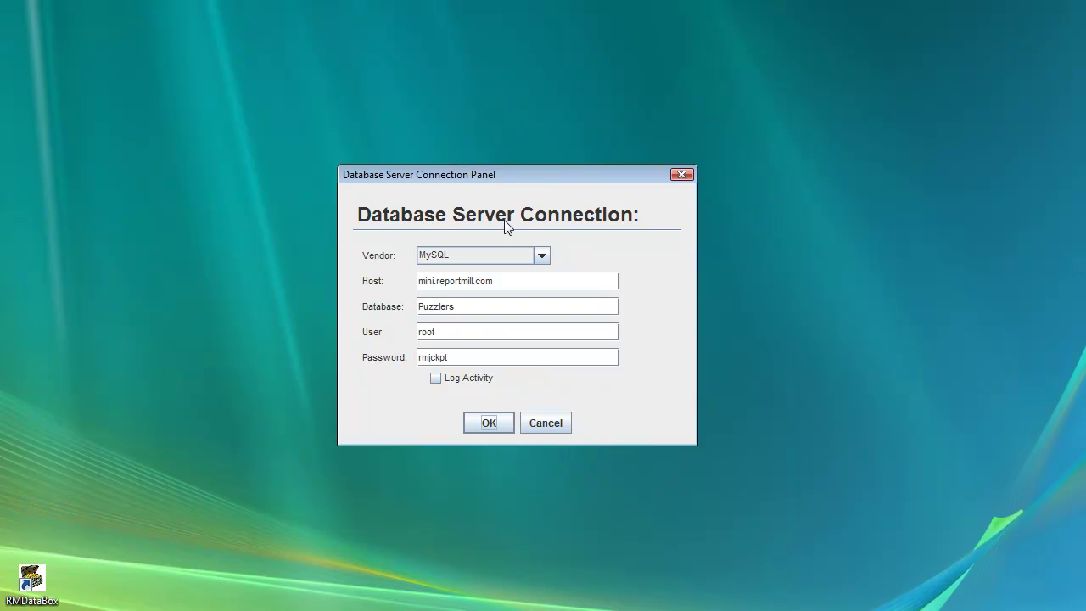
Step: Connect to the MySQL Puzzlers database, keeping the default connection settings
left_click(489, 423)
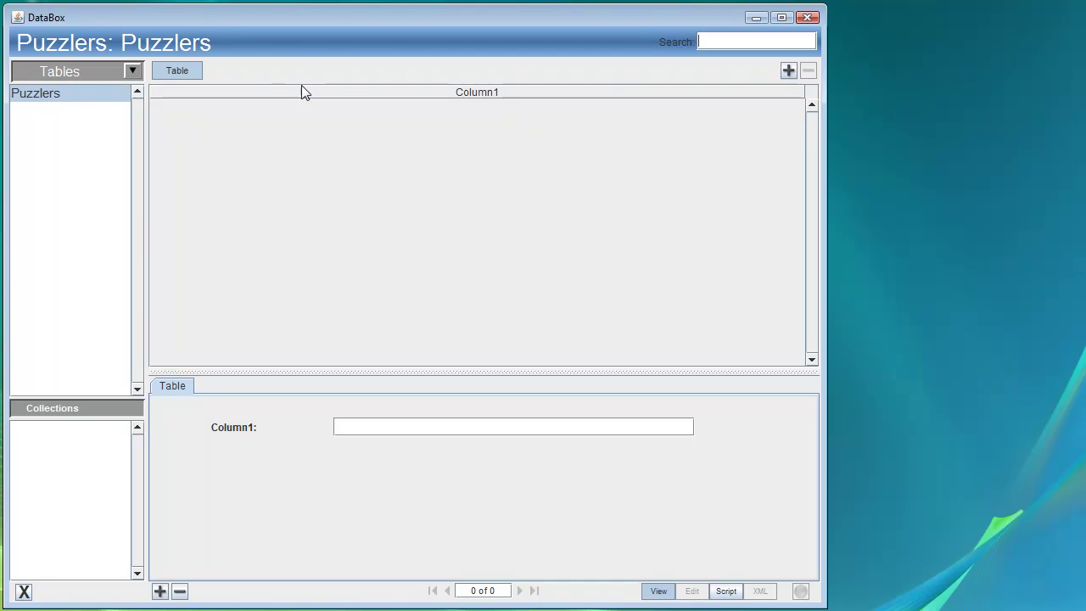
Step: Create a Query Form document named Puzzler1 for the Puzzlers table
left_click(788, 71)
double_click(424, 290)
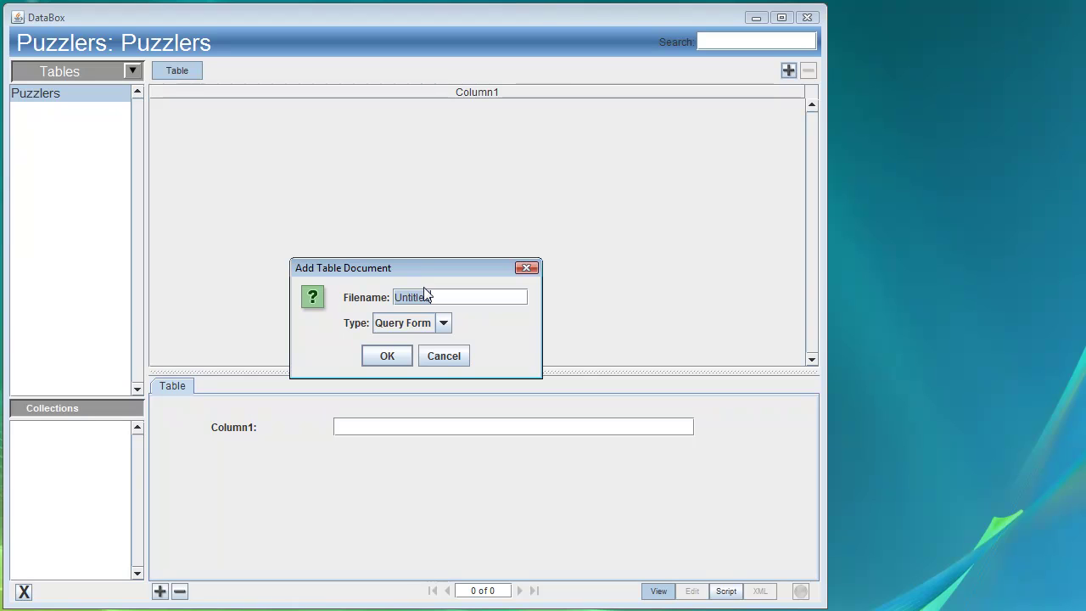
type("Puzzler1")
left_click(392, 355)
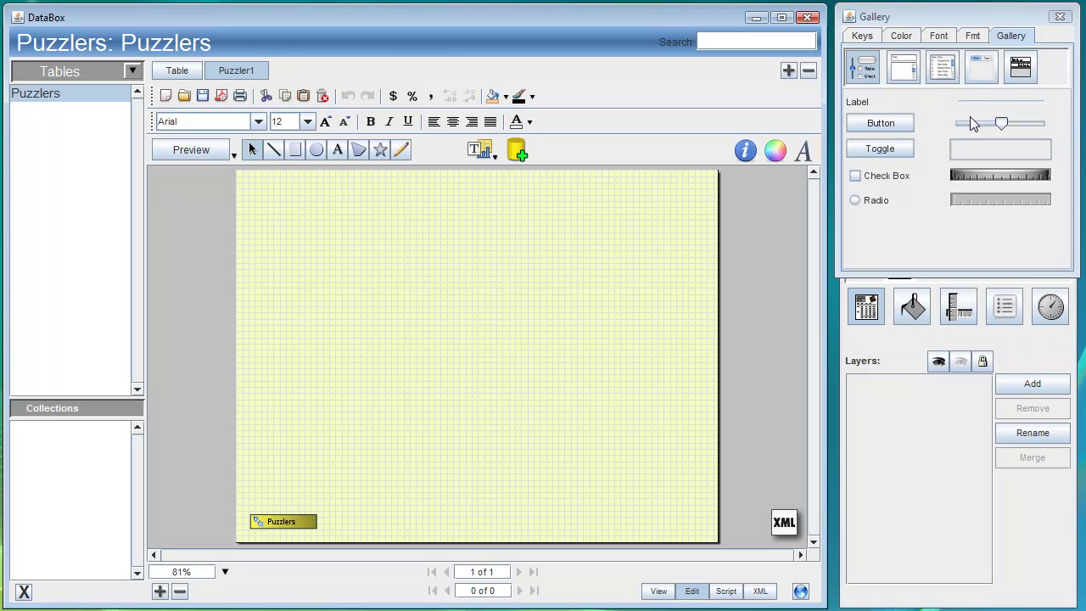
Step: Place a widened slider near the top of the page with a maximum of 360
left_click_drag(975, 118, 415, 212)
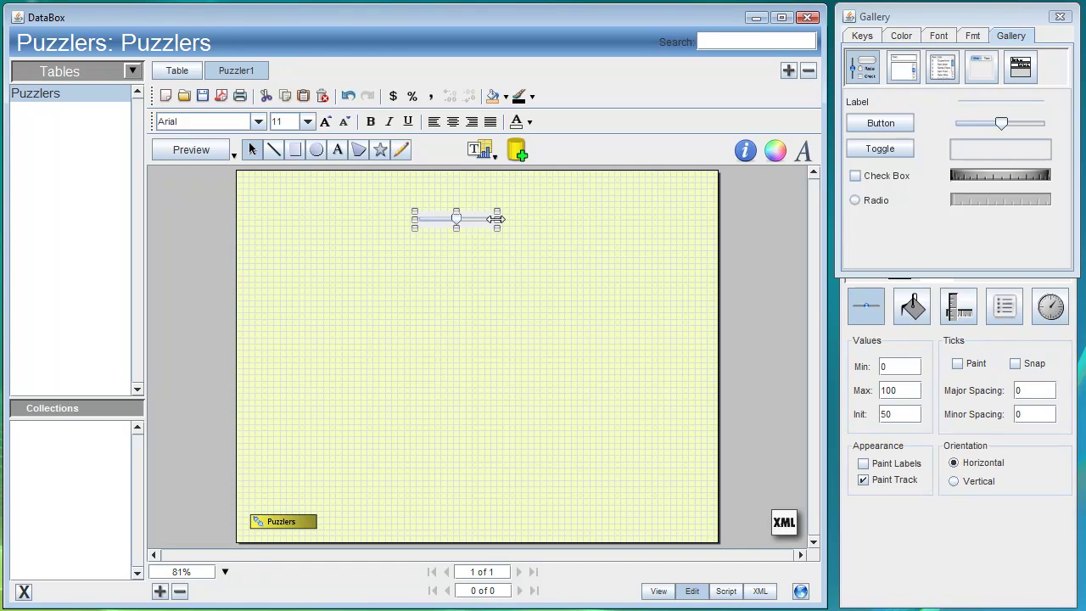
left_click_drag(498, 218, 534, 218)
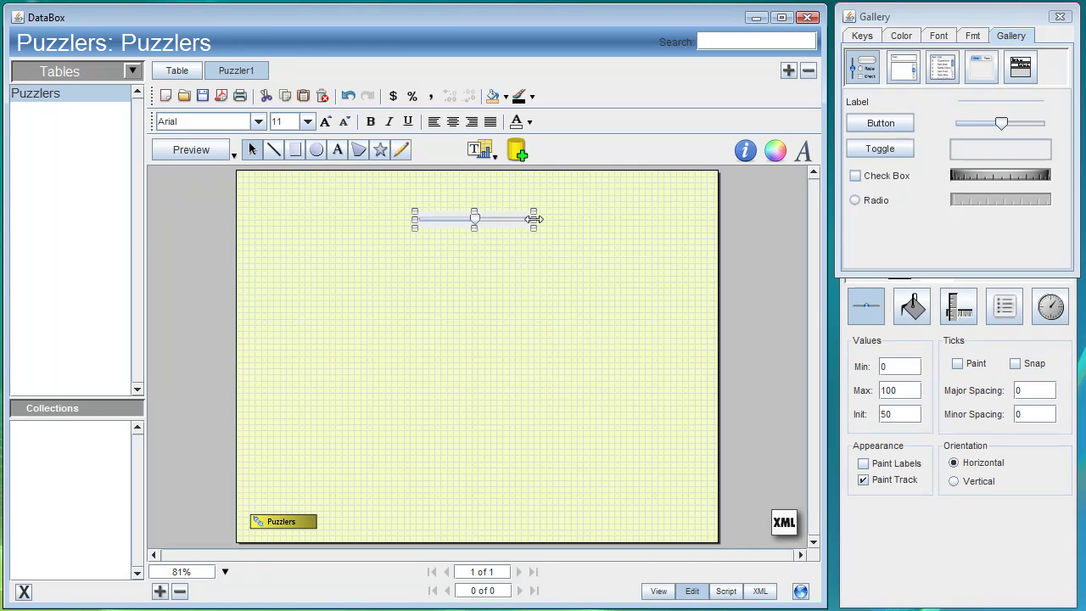
double_click(893, 389)
type("360")
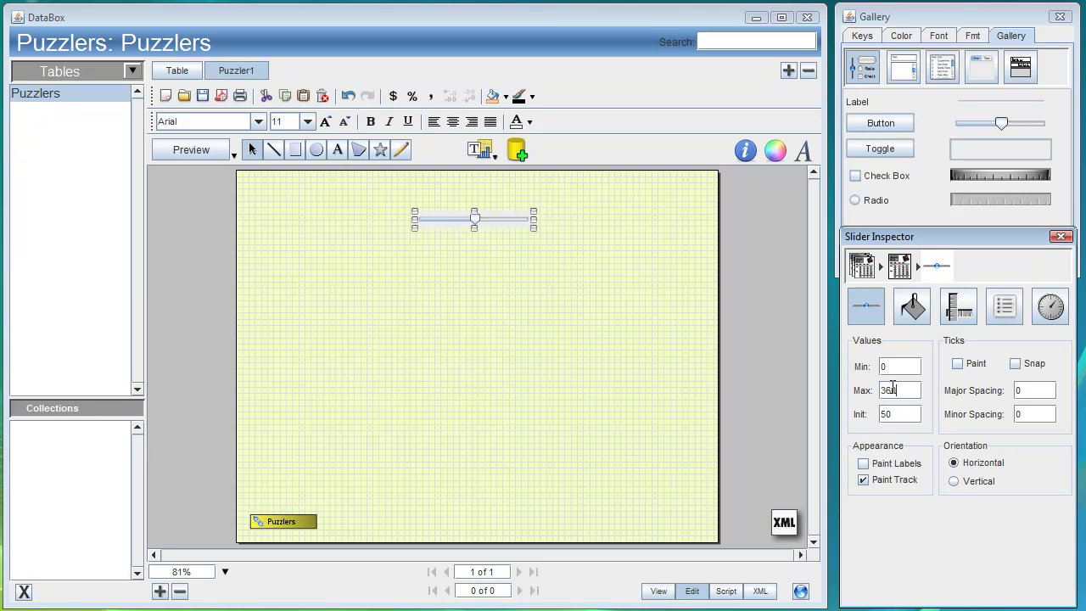
key("Return")
Step: Scale the slider to 2.15 in the Placement Roll/Scale settings
left_click(966, 318)
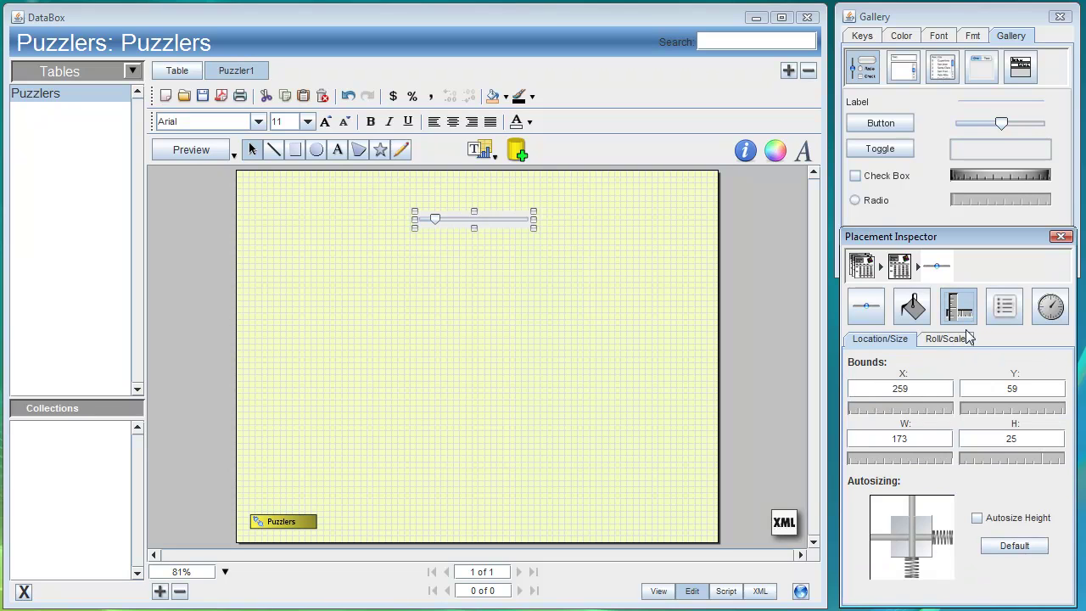
left_click(964, 339)
left_click_drag(928, 427, 942, 428)
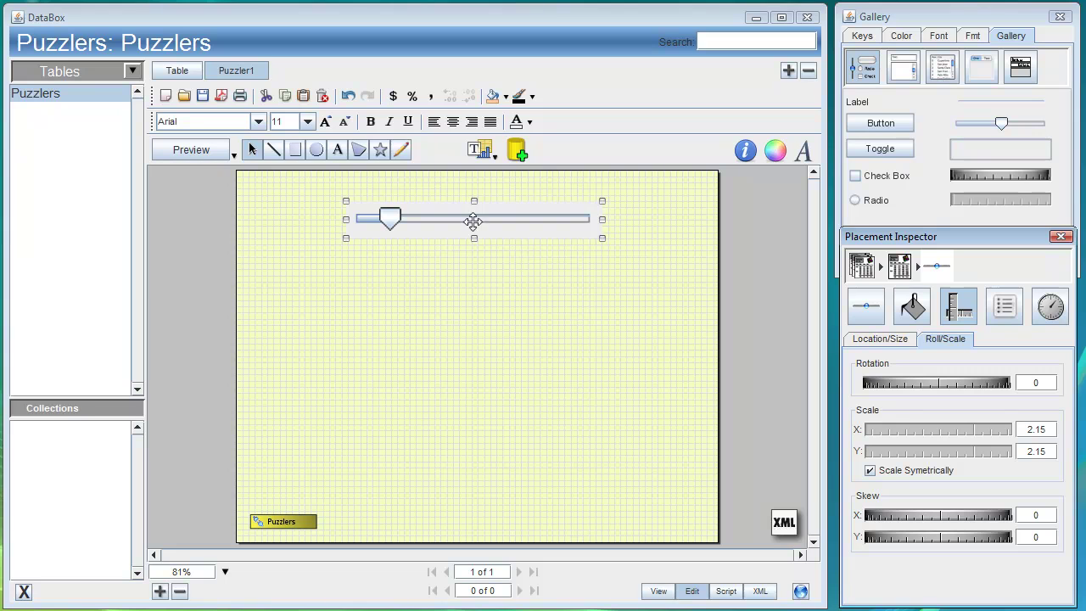
Step: Draw a text box below the slider containing 'Rotation: 0' and select its text
left_click(338, 151)
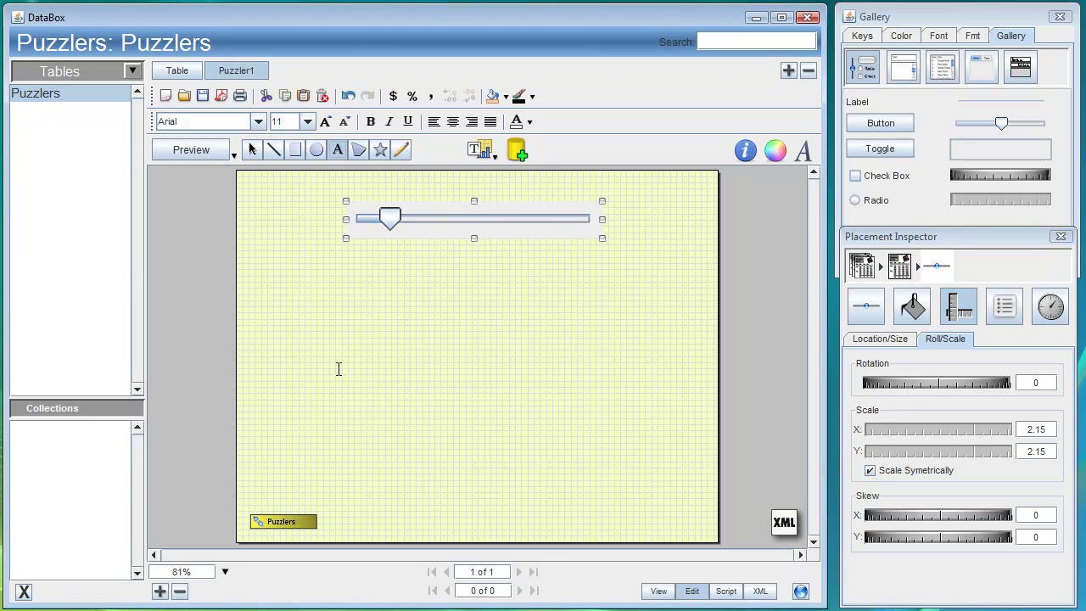
left_click_drag(340, 369, 617, 419)
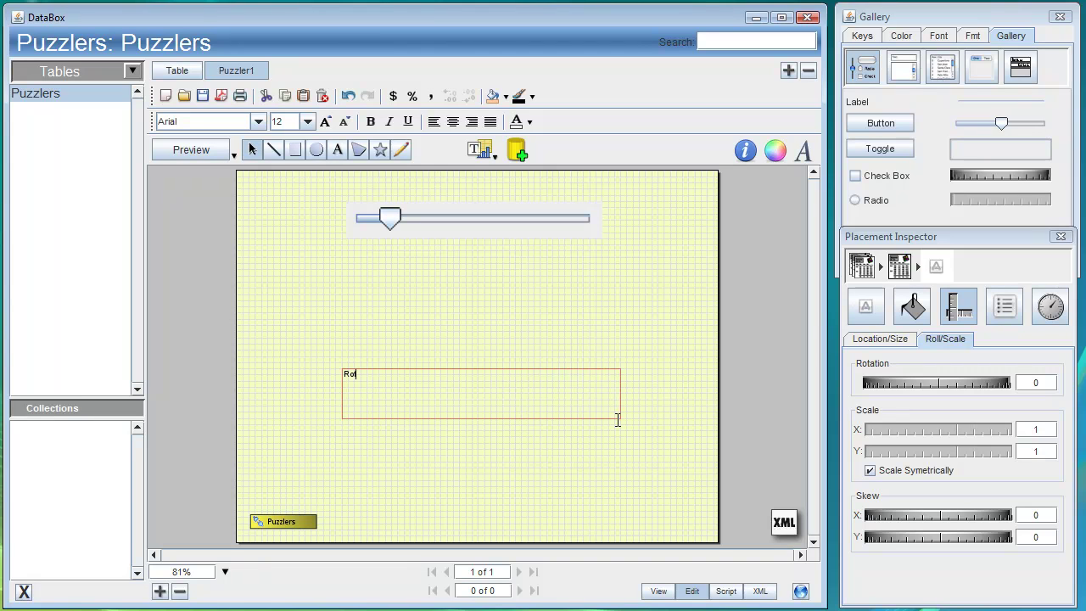
type("Rotation: 0")
key("ctrl+a")
Step: Format the label as 48-point bold blue, centred horizontally and vertically
left_click(279, 121)
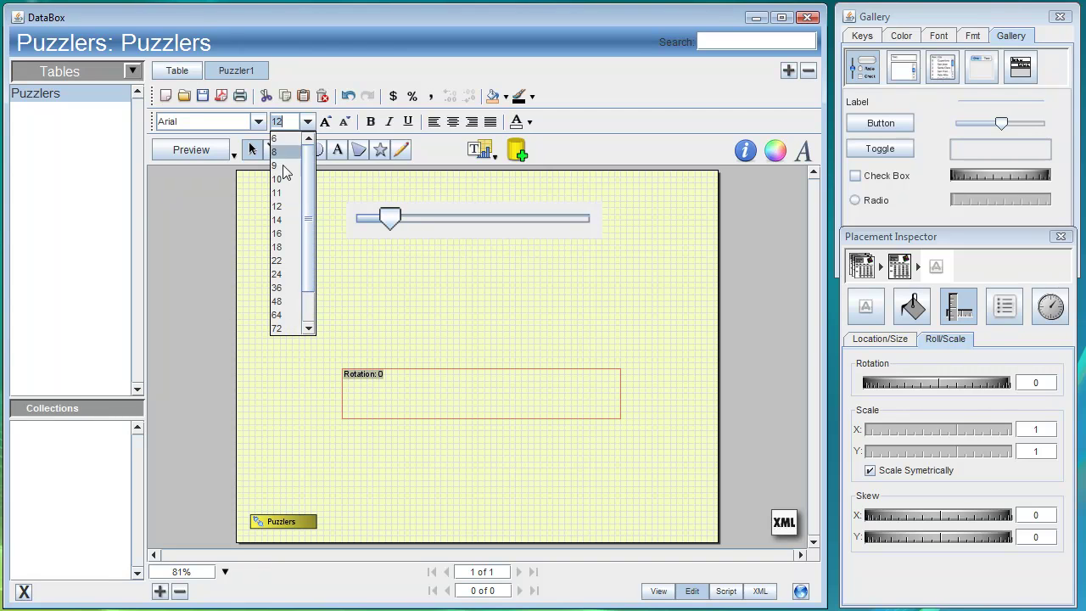
left_click(287, 304)
left_click(370, 122)
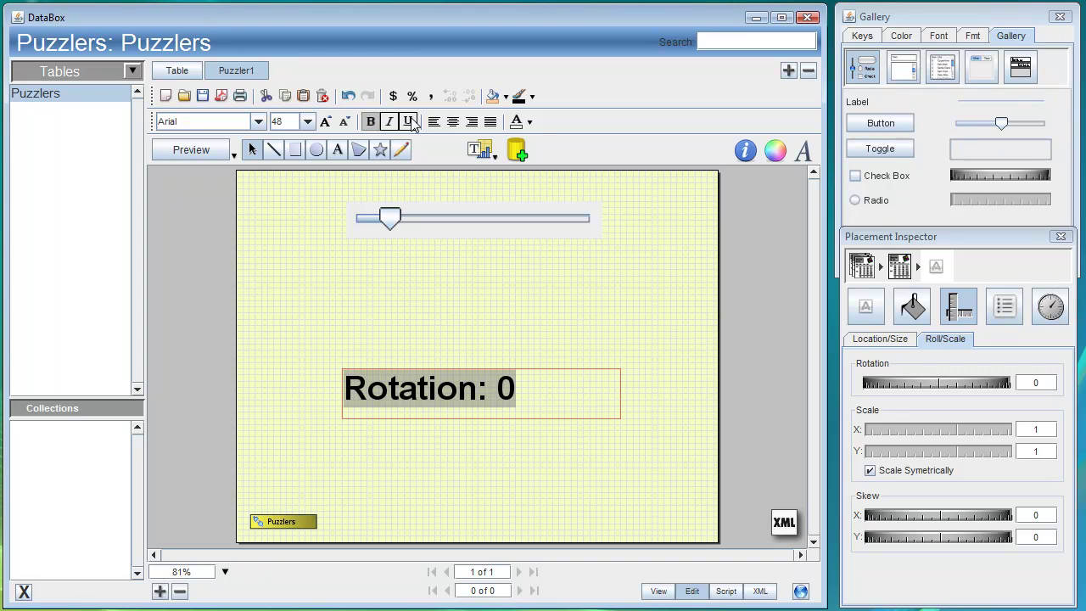
left_click(452, 123)
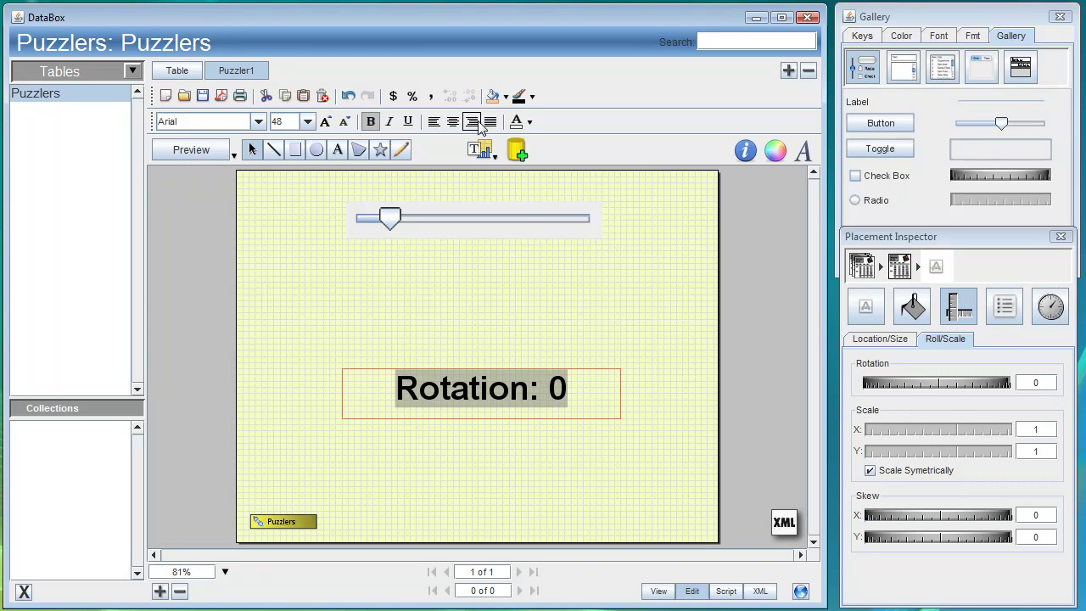
left_click(529, 121)
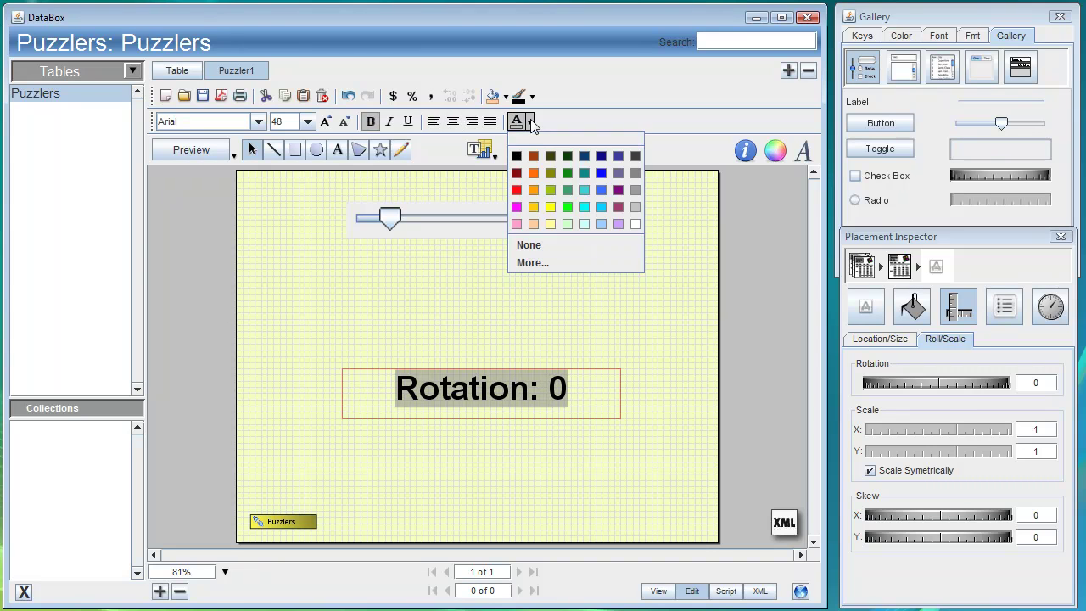
left_click(601, 174)
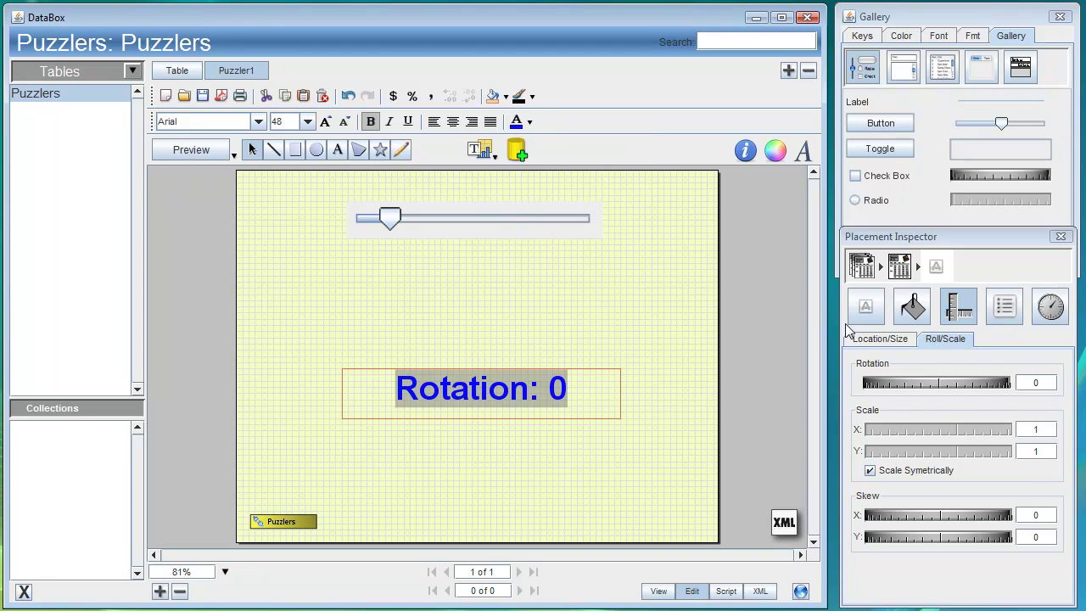
left_click(873, 304)
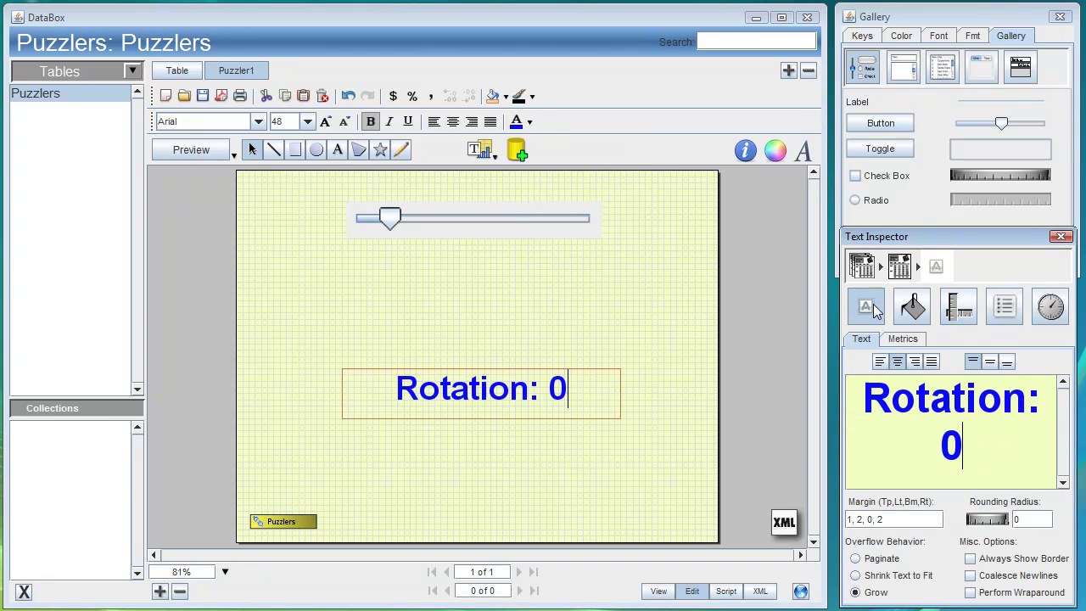
left_click(990, 363)
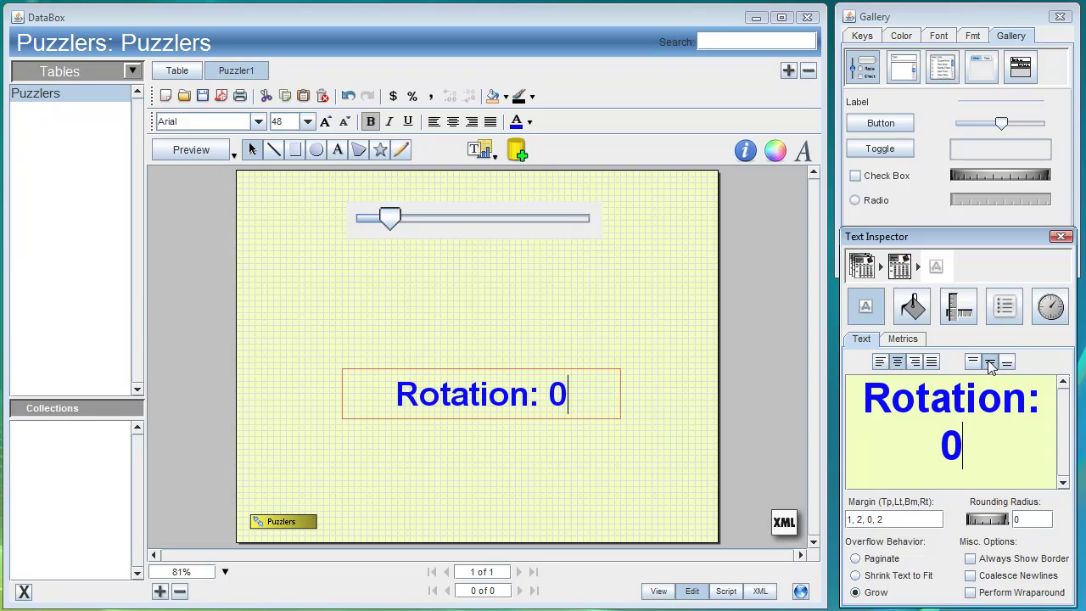
Step: Insert a binder named MyBinder and move it to the bottom of the page
left_click(481, 297)
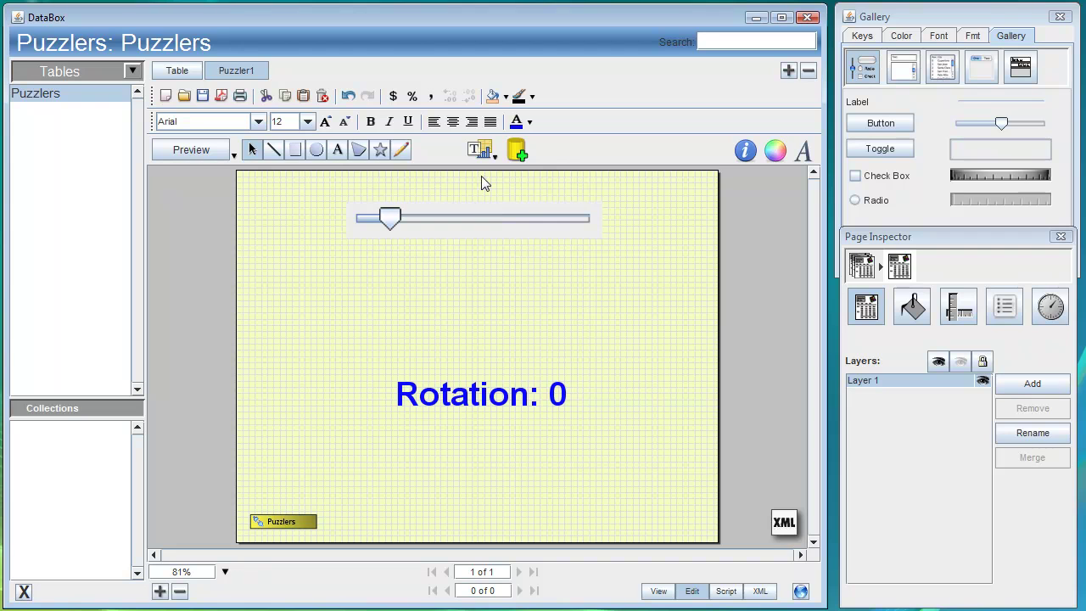
left_click(483, 148)
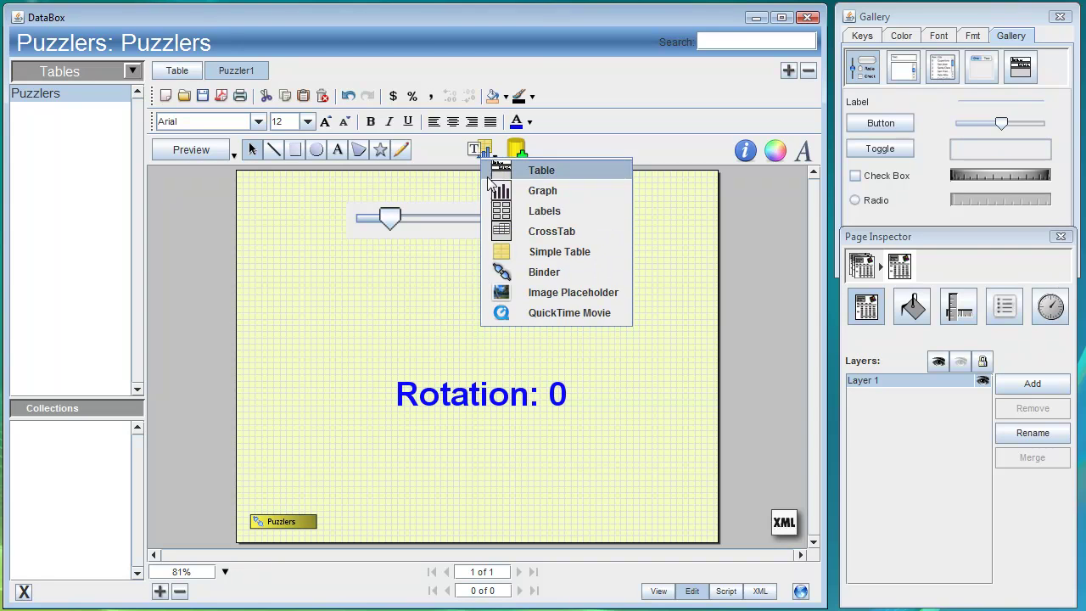
left_click(547, 273)
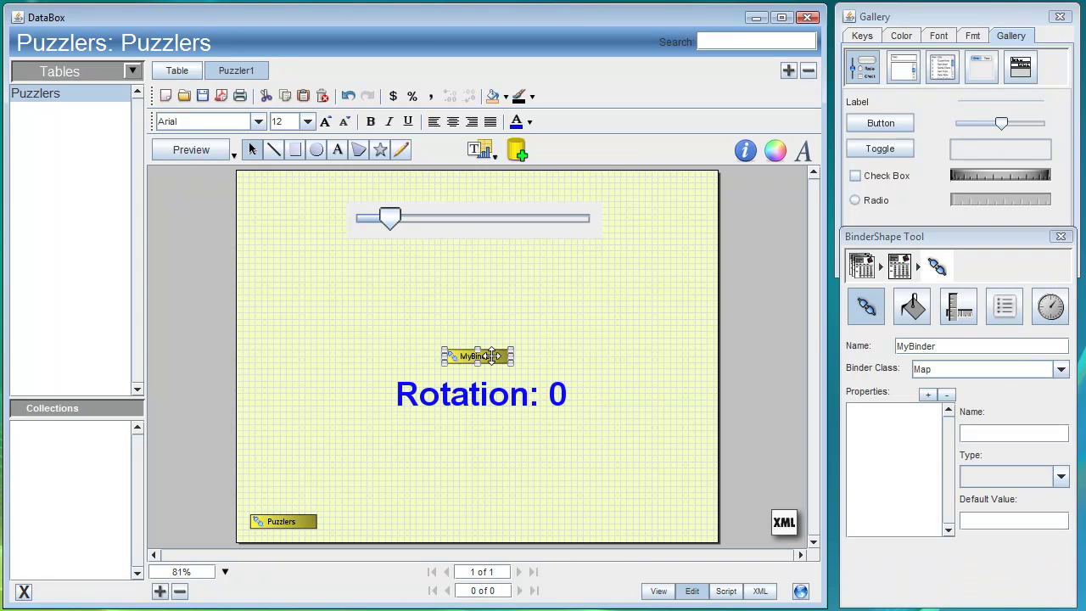
left_click_drag(492, 355, 389, 522)
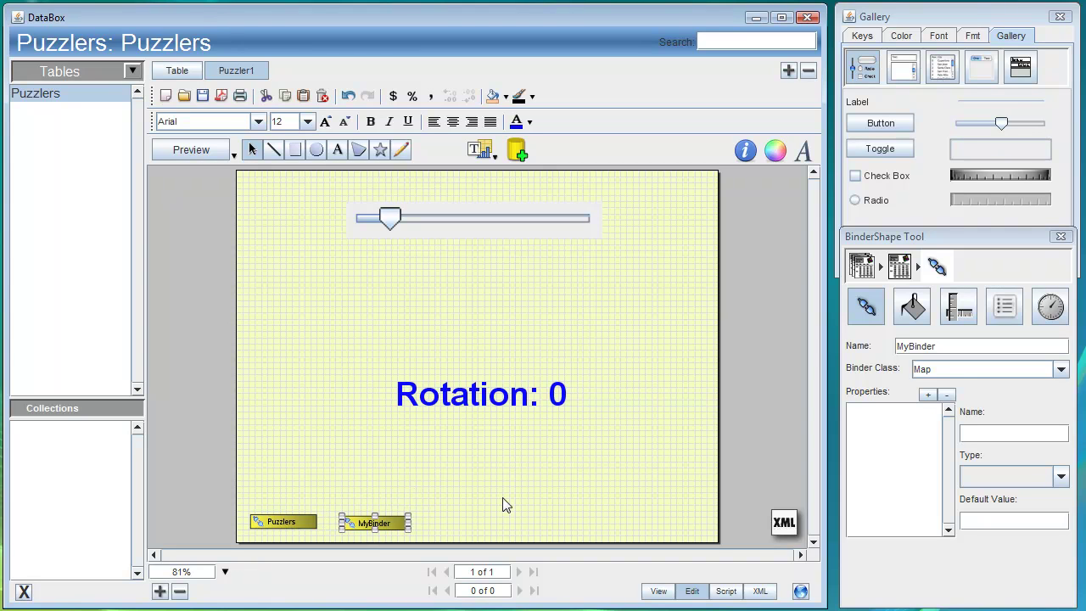
Step: Add a property called Rotation of type Number to MyBinder
left_click(929, 395)
double_click(980, 434)
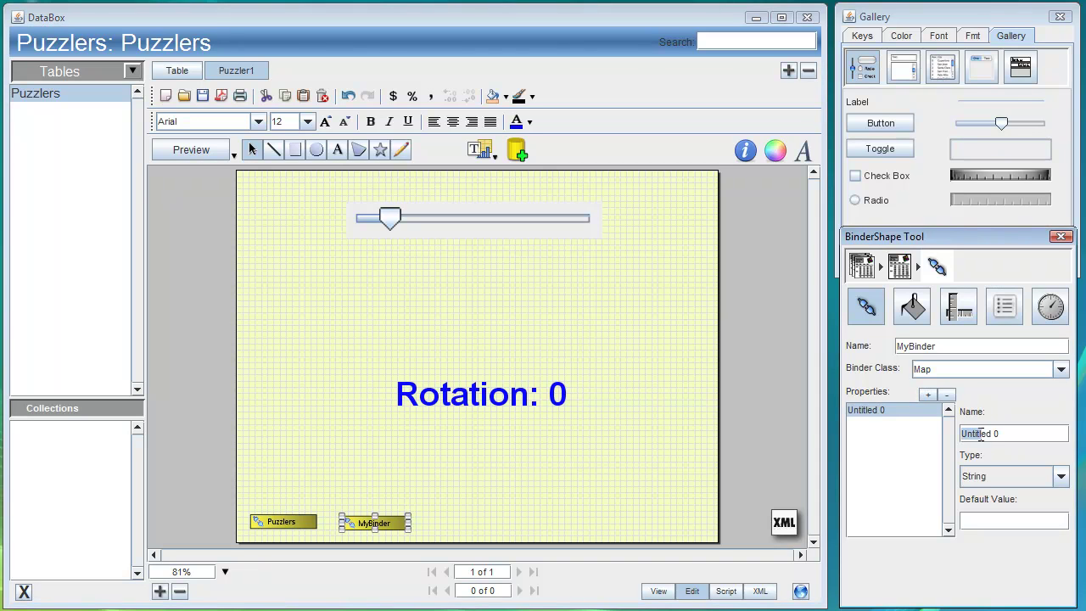
triple_click(981, 433)
type("Rotation")
left_click(1061, 476)
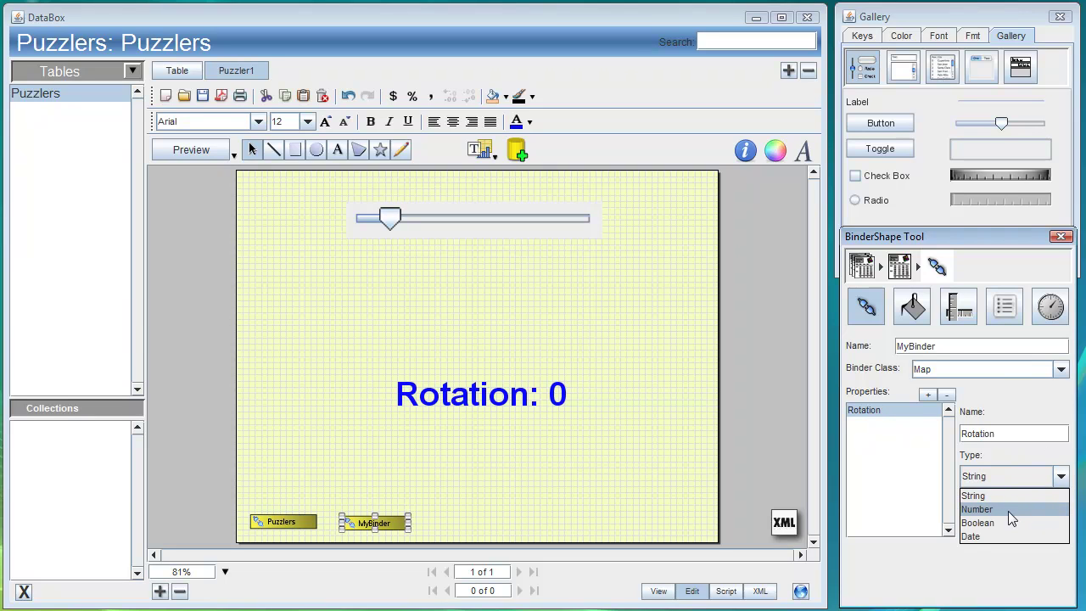
left_click(984, 509)
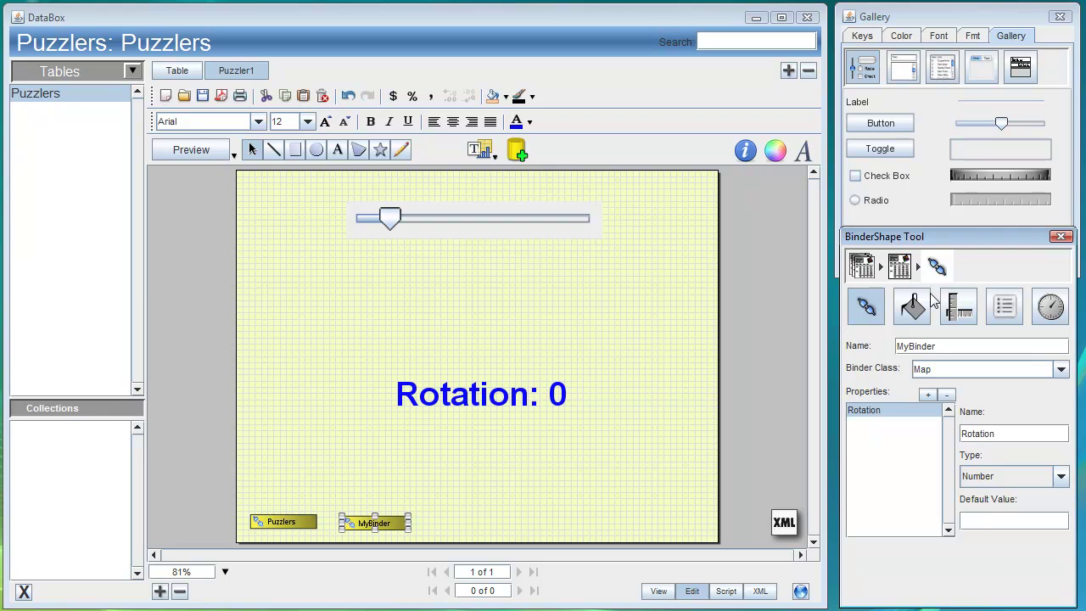
Step: Bind the Rotation key to the label's text with the expression "Rotation: " + Rotation
left_click(863, 35)
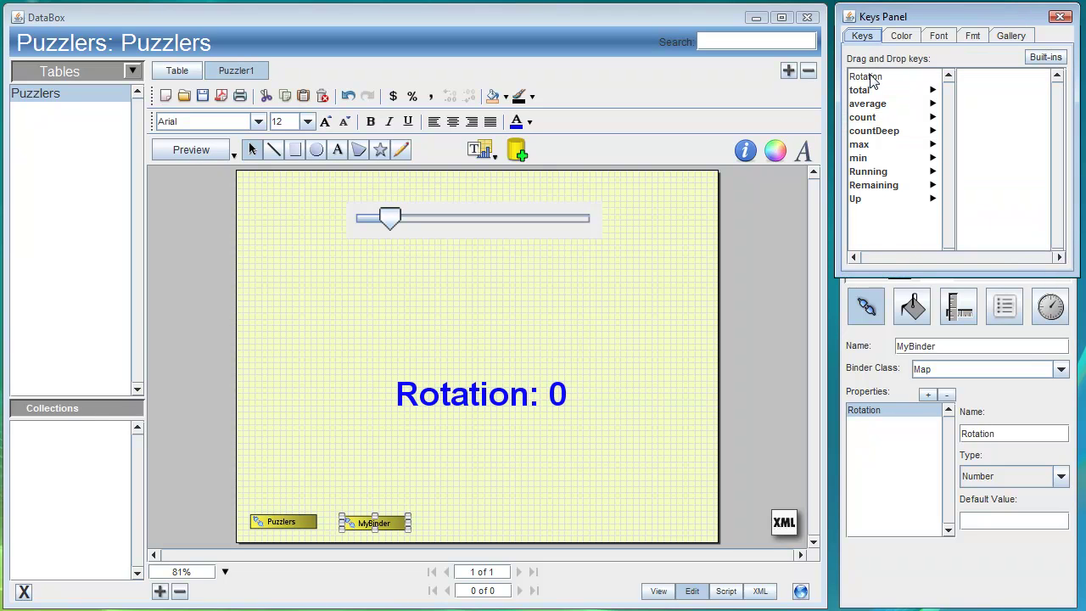
left_click_drag(875, 79, 534, 213)
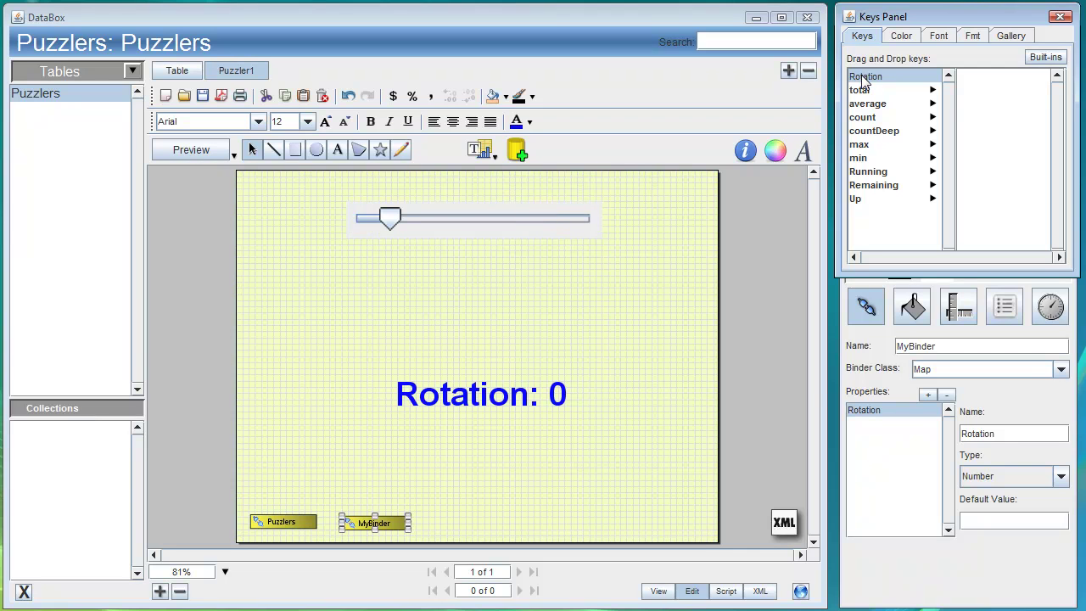
left_click_drag(865, 78, 493, 386)
left_click(494, 386)
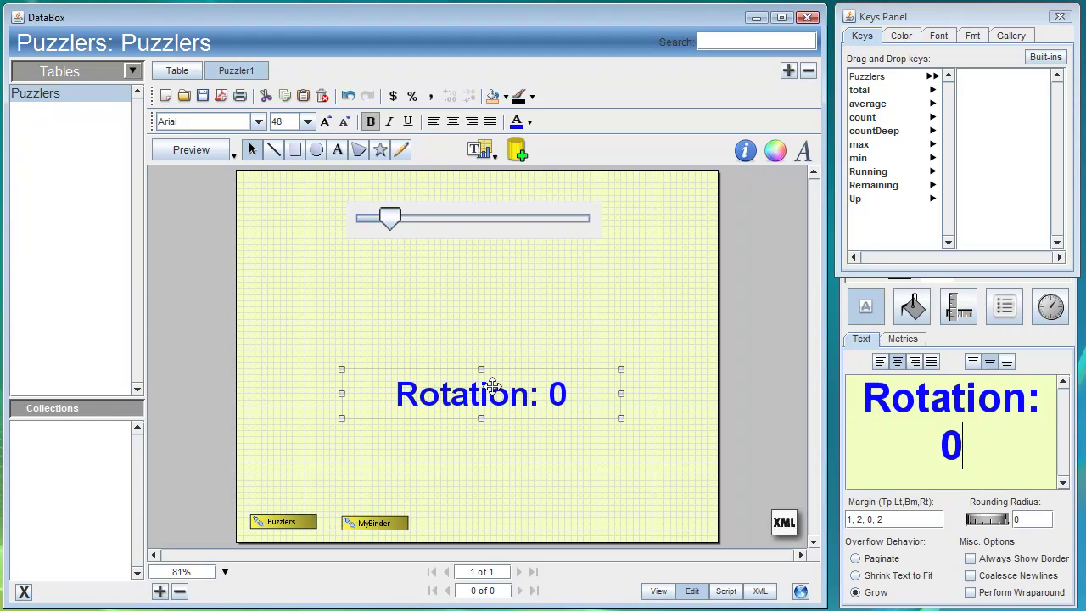
left_click(1005, 311)
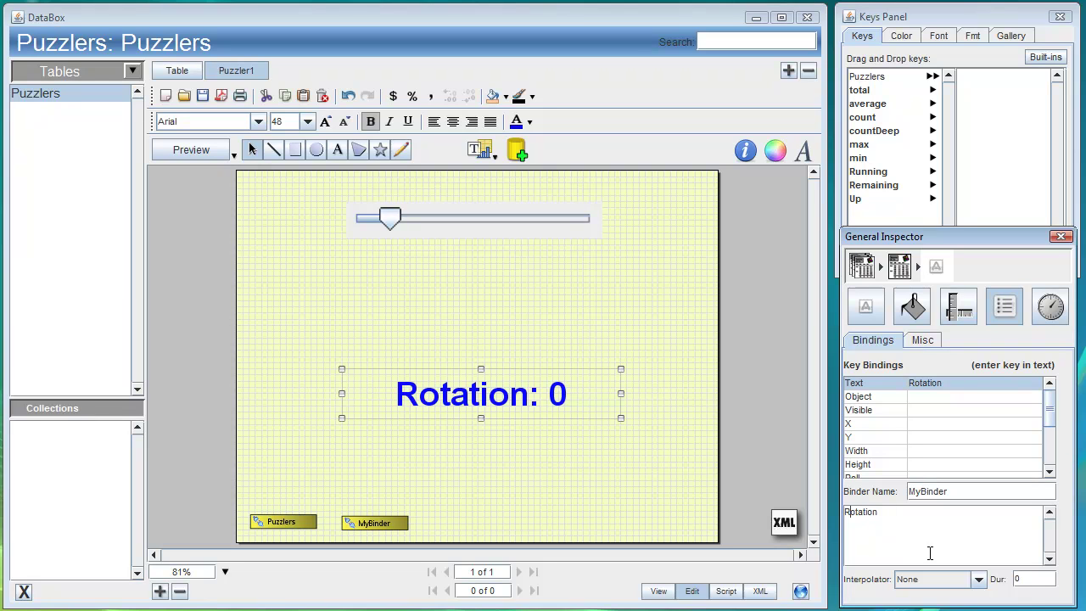
type("\"Rotation: \" + Rotation")
key("Return")
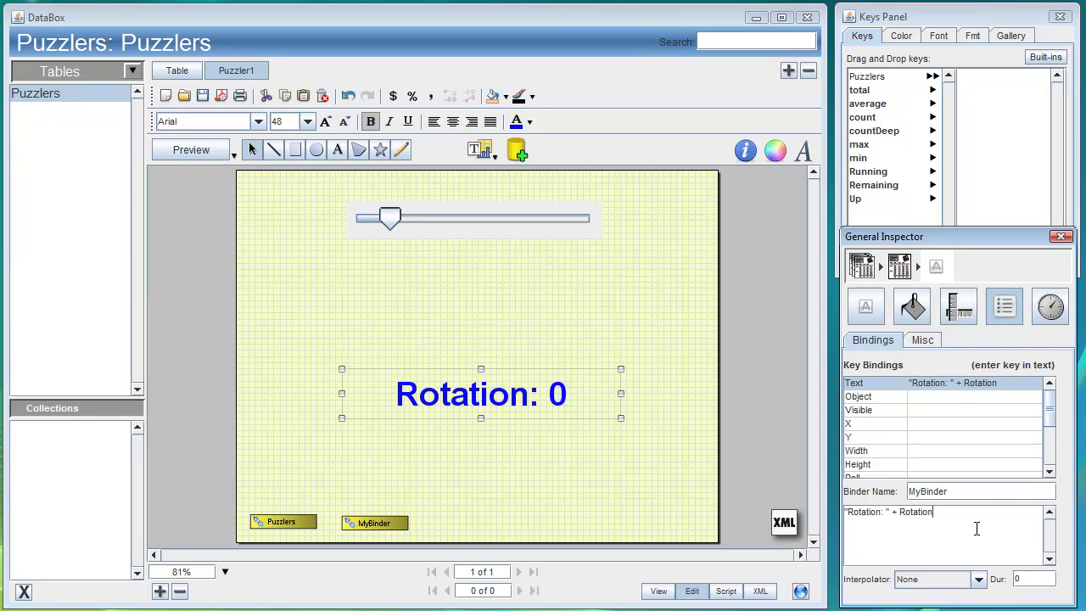
Step: Bind the label's Roll to binder MyBinder and save the form
left_click_drag(1053, 417, 1051, 435)
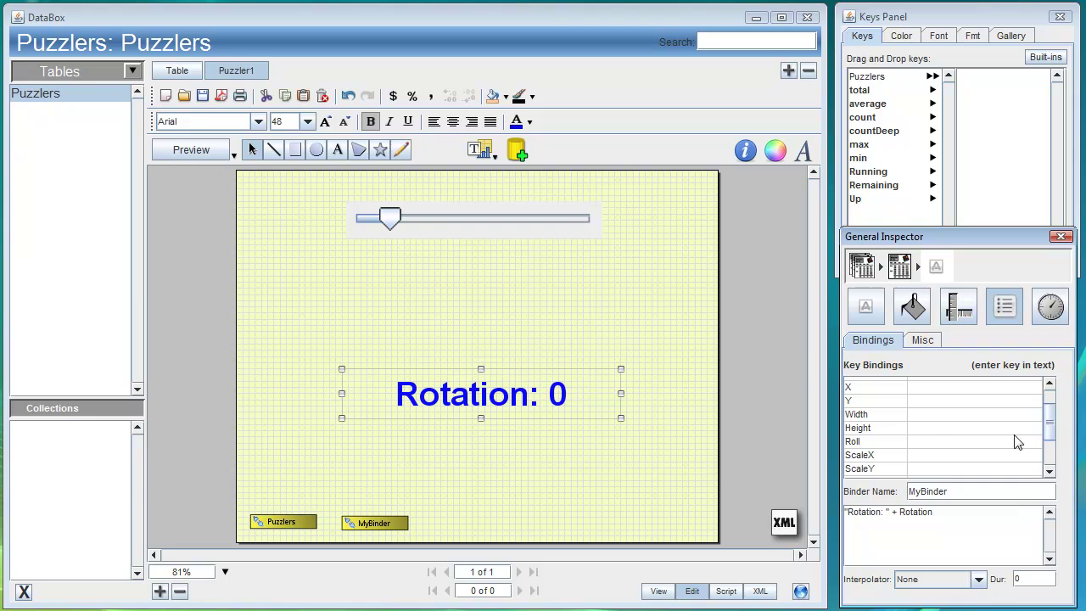
left_click(932, 443)
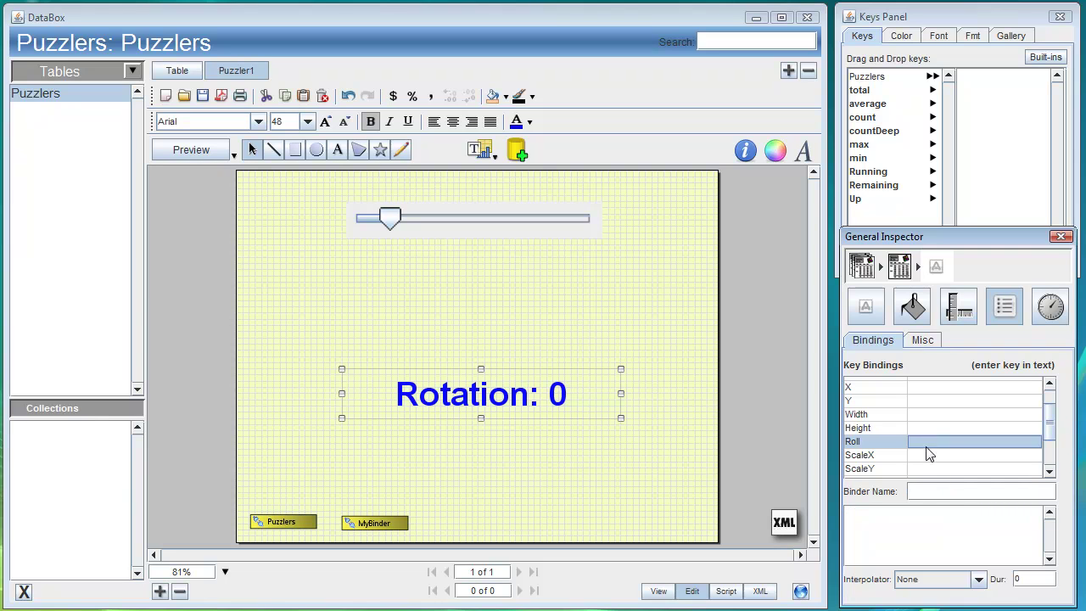
left_click(927, 491)
type("MyBinder")
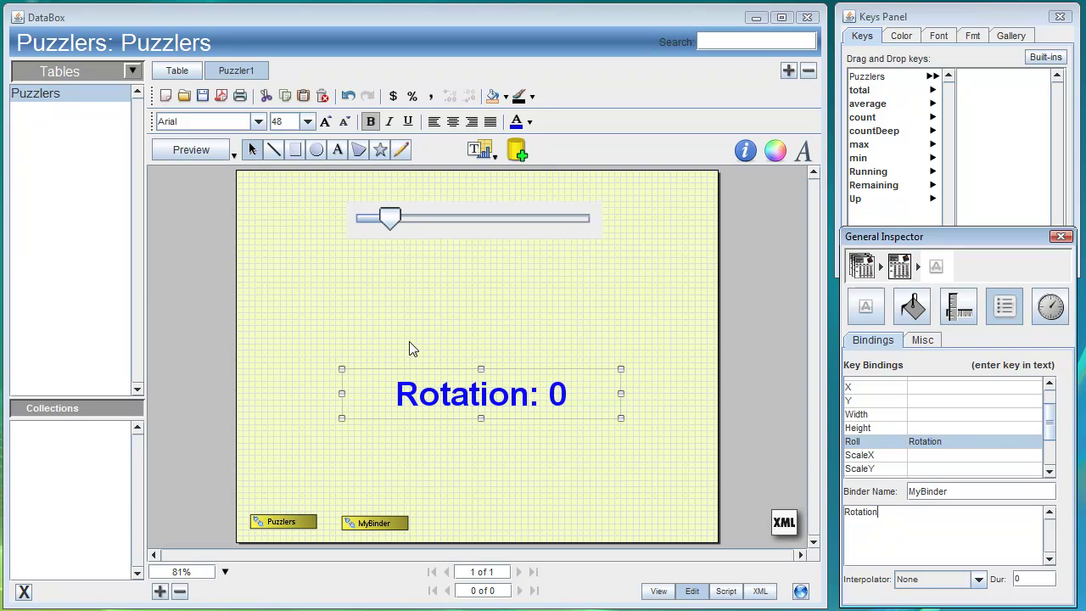
left_click(202, 95)
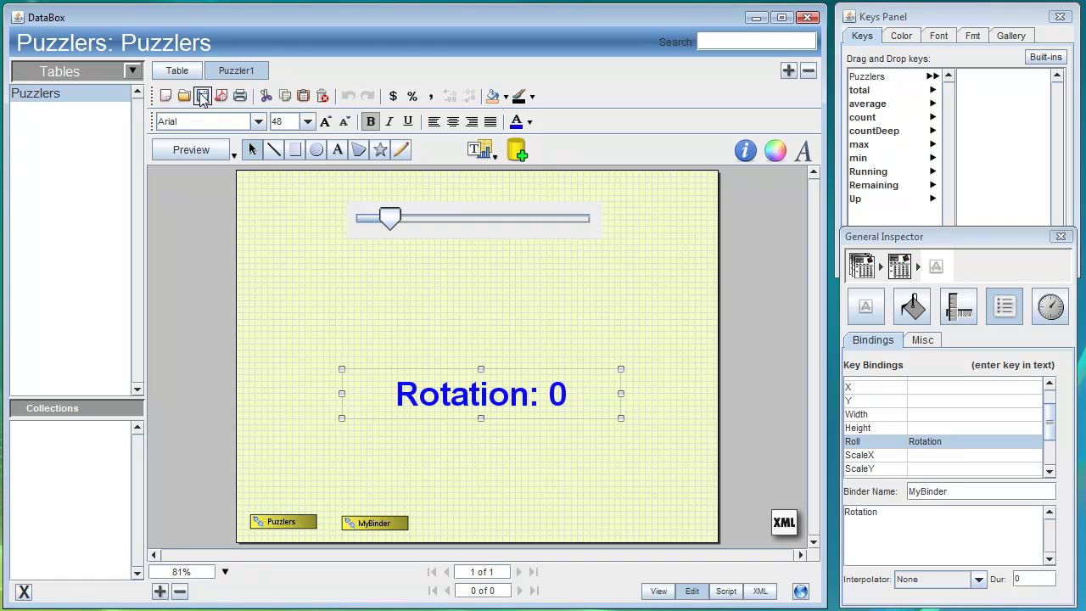
Step: Preview the form in Internet Explorer and slide it fully right to show Rotation: 360
left_click(800, 592)
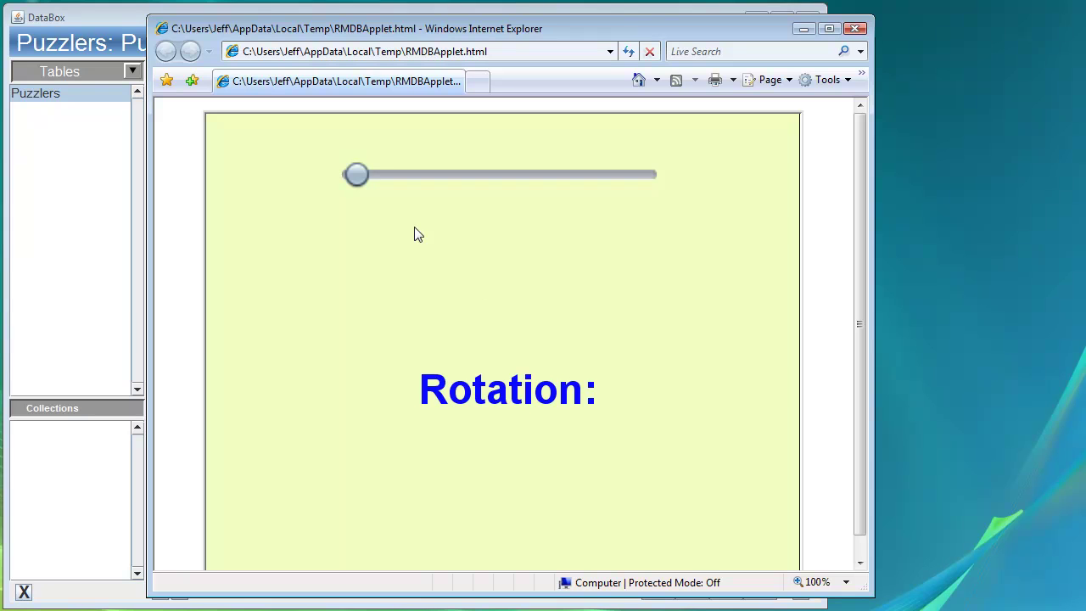
left_click(356, 174)
left_click_drag(356, 175, 345, 221)
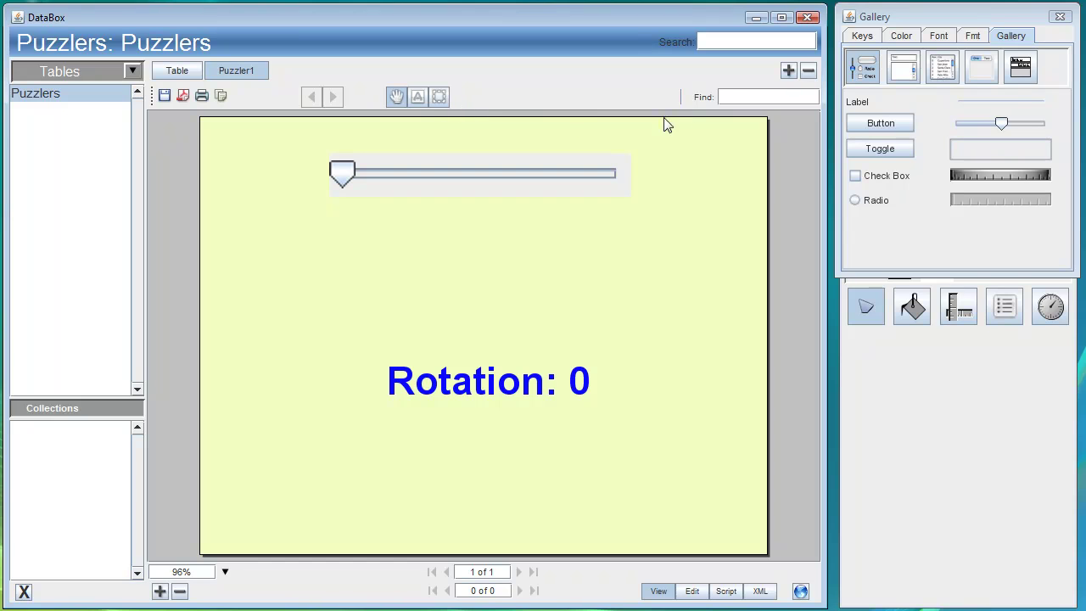
Step: Create a blank Query Form document named Puzzler2 and select the pencil tool
left_click(788, 72)
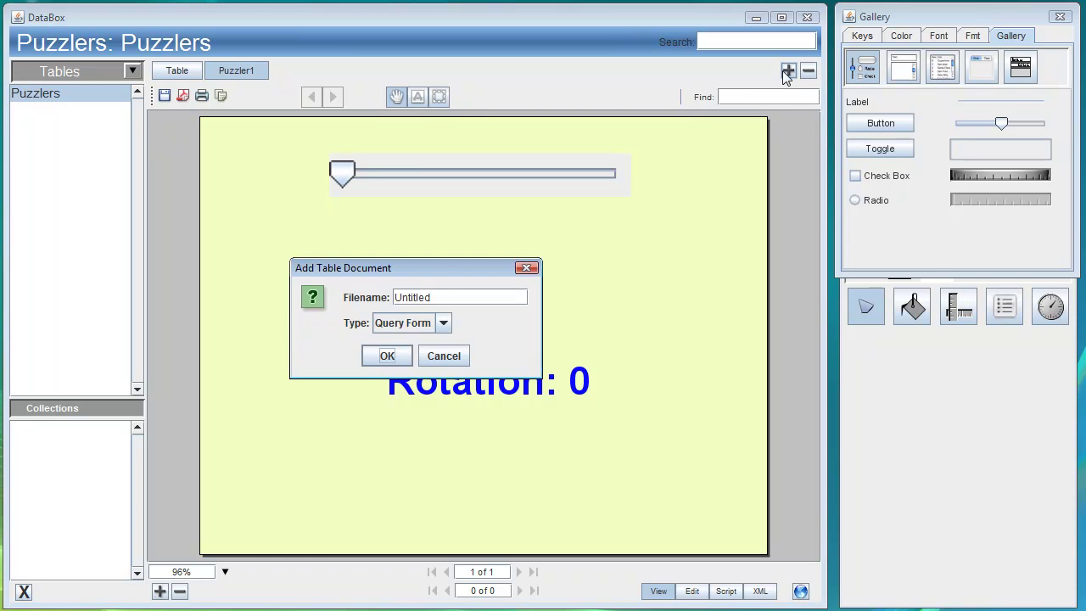
double_click(417, 296)
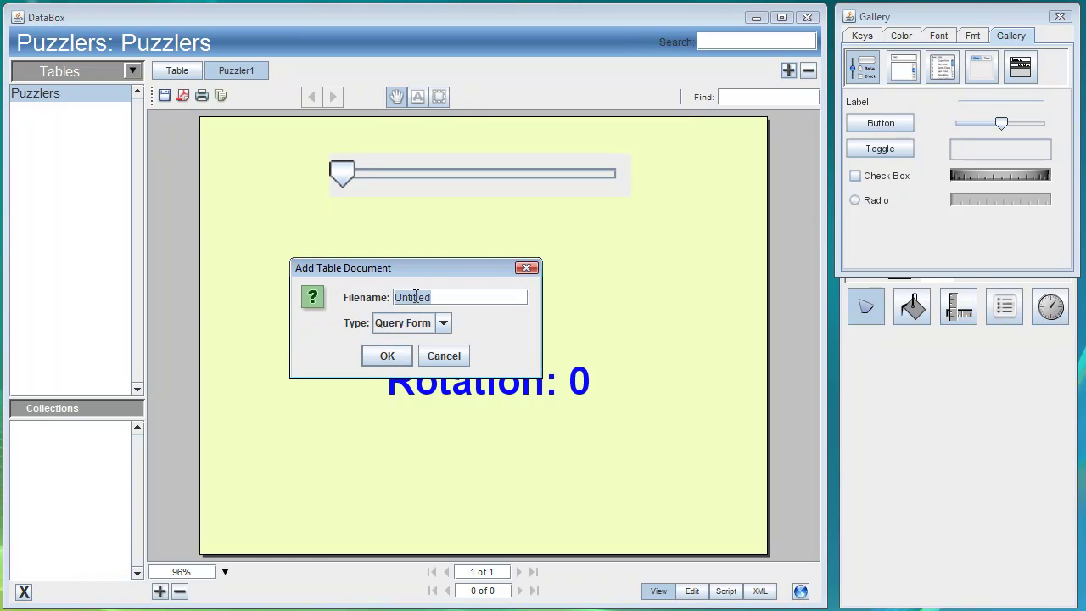
type("Puzzler2")
left_click(389, 356)
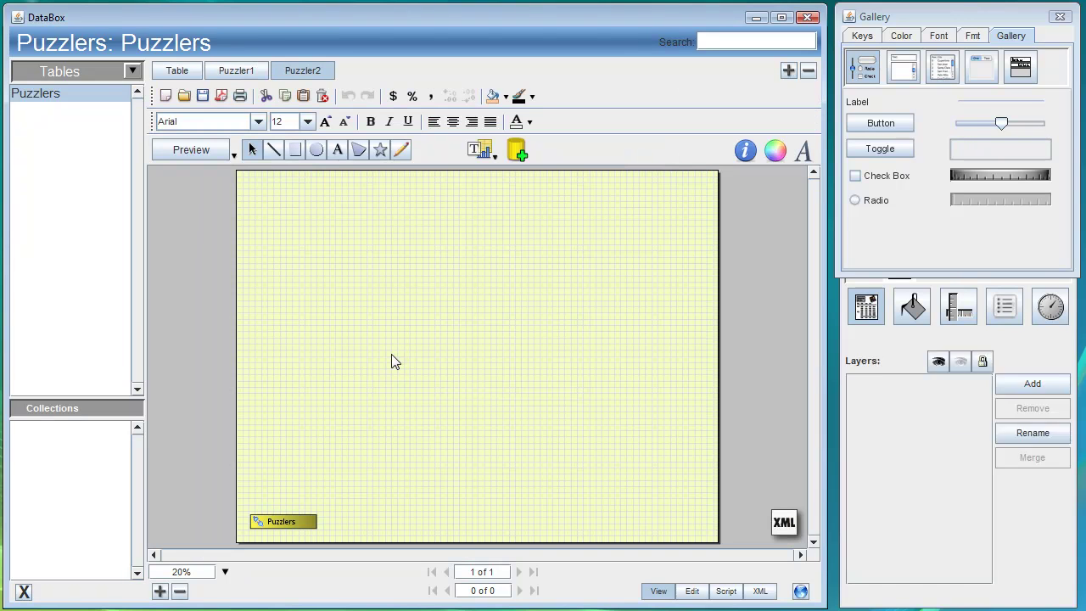
left_click(400, 151)
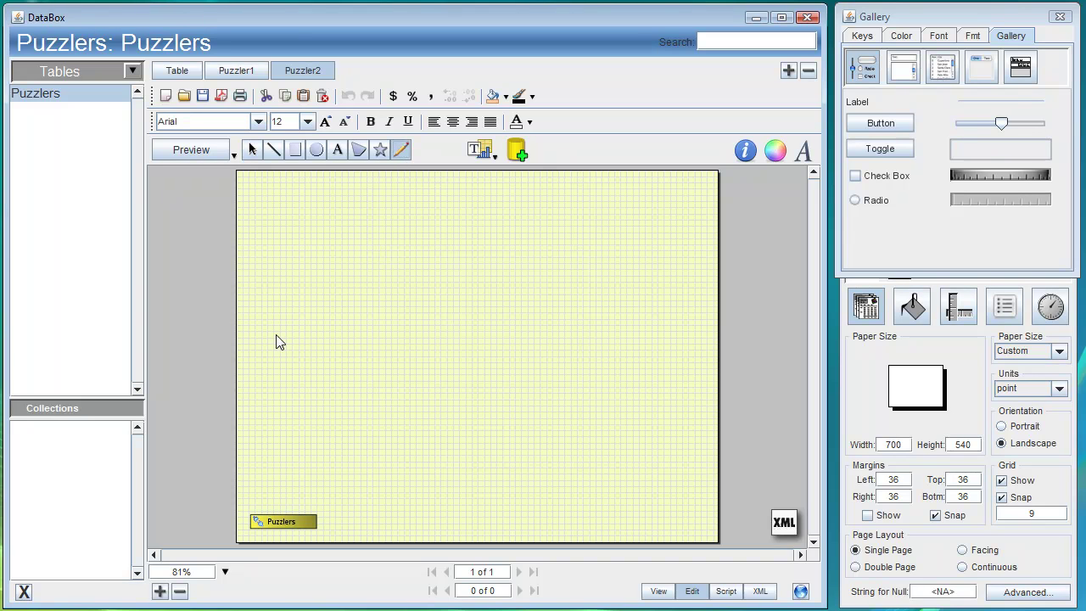
Step: Draw a figure-eight path, drop the yellow car PNG below it, and marquee-select both
mouse_move(285, 334)
left_mouse_down()
mouse_move(298, 281)
mouse_move(402, 267)
mouse_move(495, 347)
mouse_move(582, 392)
mouse_move(680, 373)
mouse_move(692, 314)
mouse_move(658, 264)
mouse_move(606, 269)
mouse_move(475, 333)
mouse_move(440, 365)
mouse_move(337, 376)
mouse_move(285, 333)
left_mouse_up()
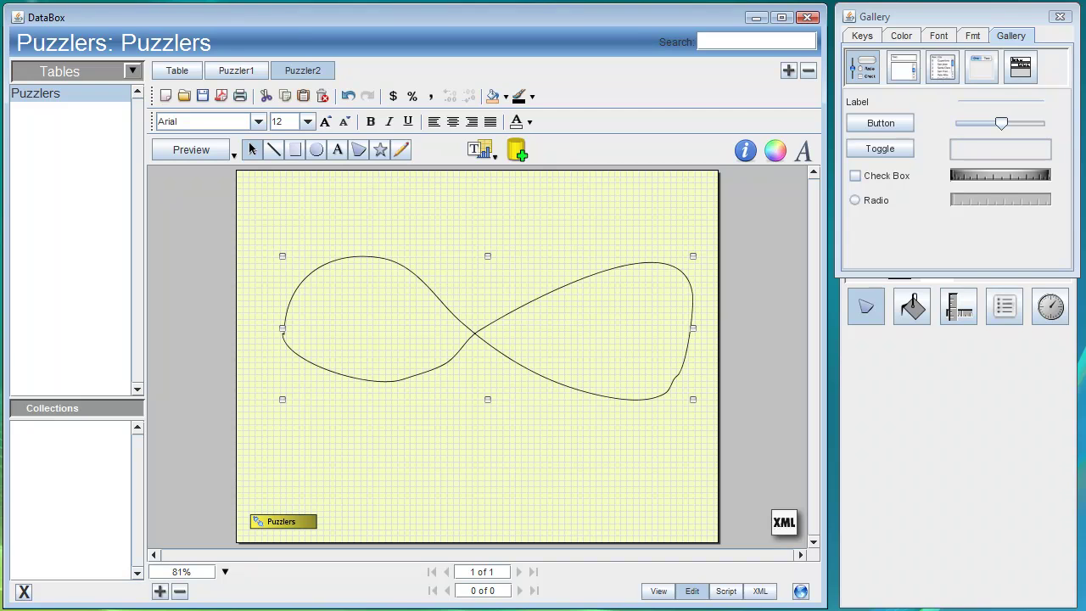
left_click_drag(2, 398, 380, 412)
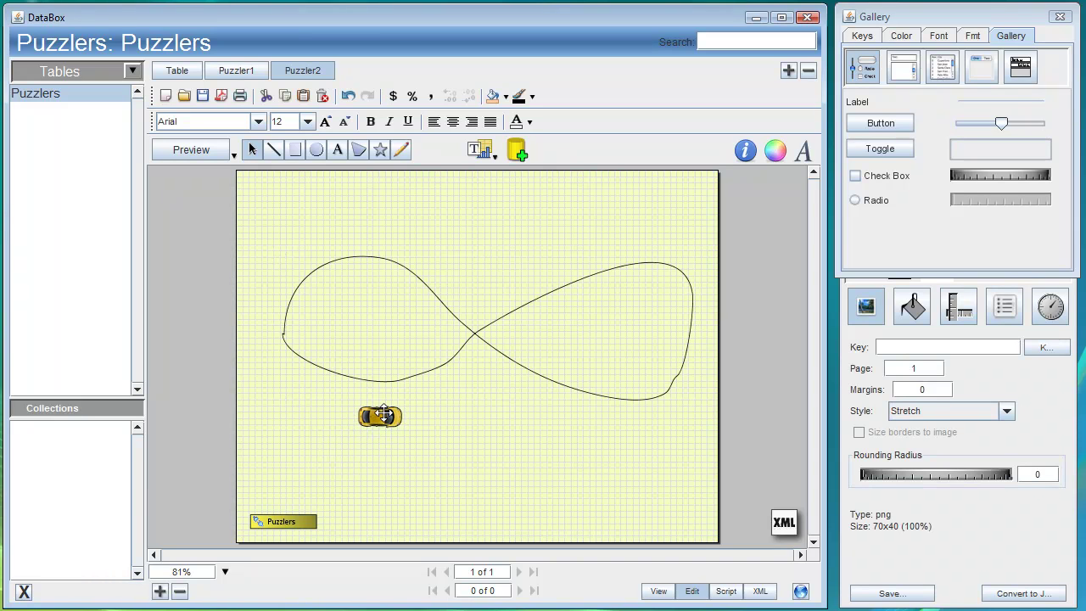
left_click_drag(270, 273, 399, 437)
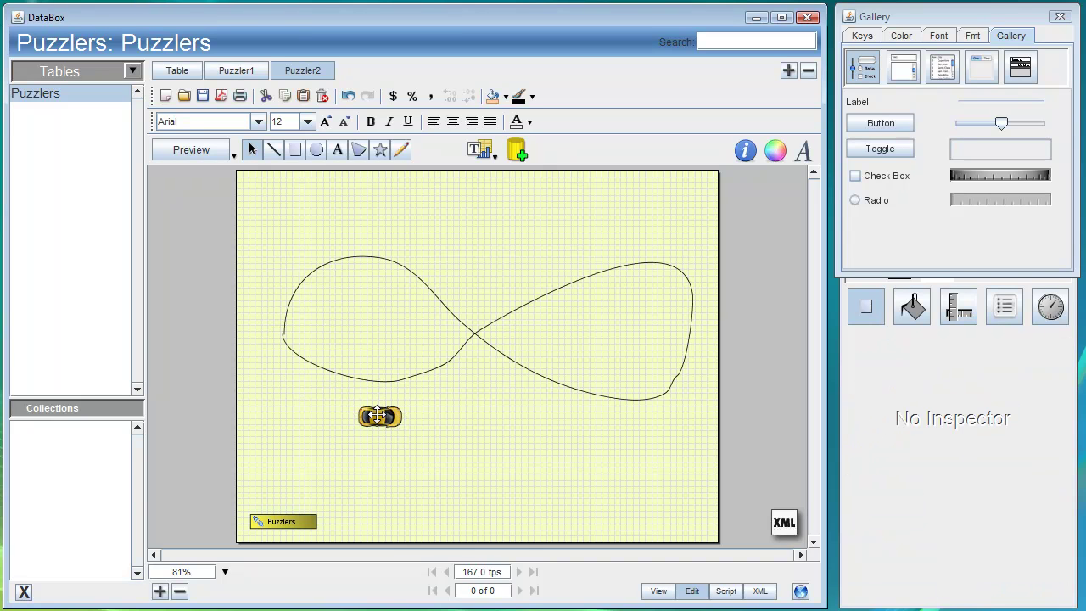
Step: Attach the car to the figure-eight path, pull its right handle in, and enable Align Shapes With Path
right_click(377, 414)
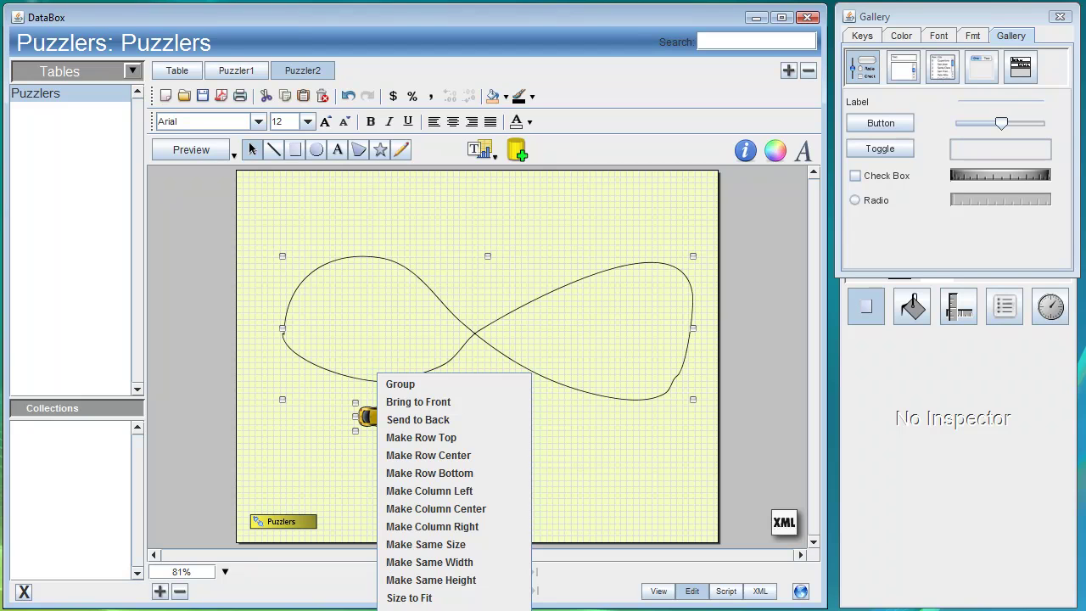
left_click(415, 608)
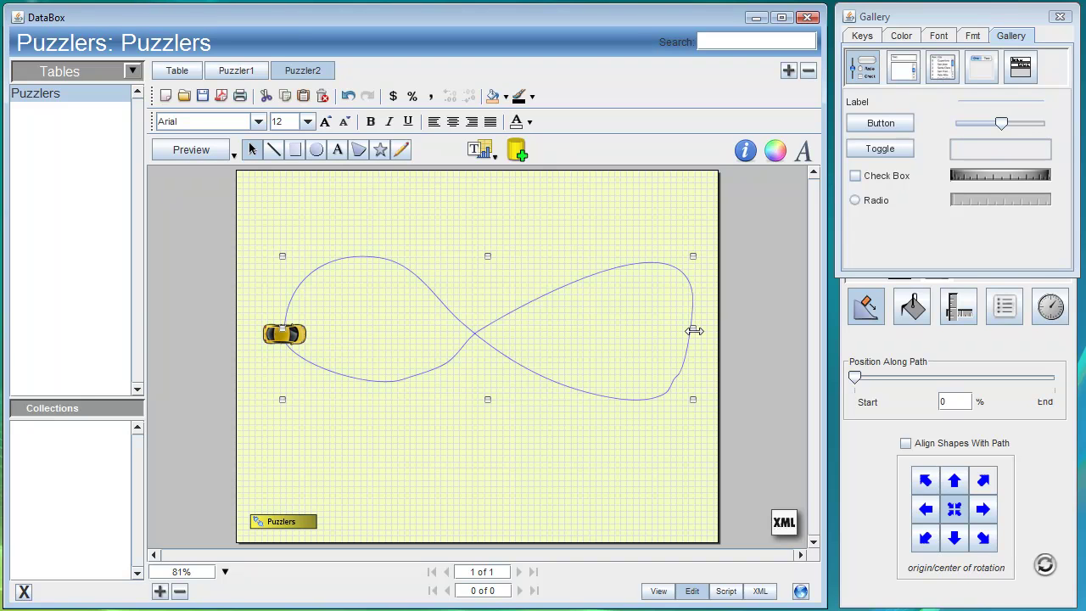
left_click_drag(693, 327, 671, 328)
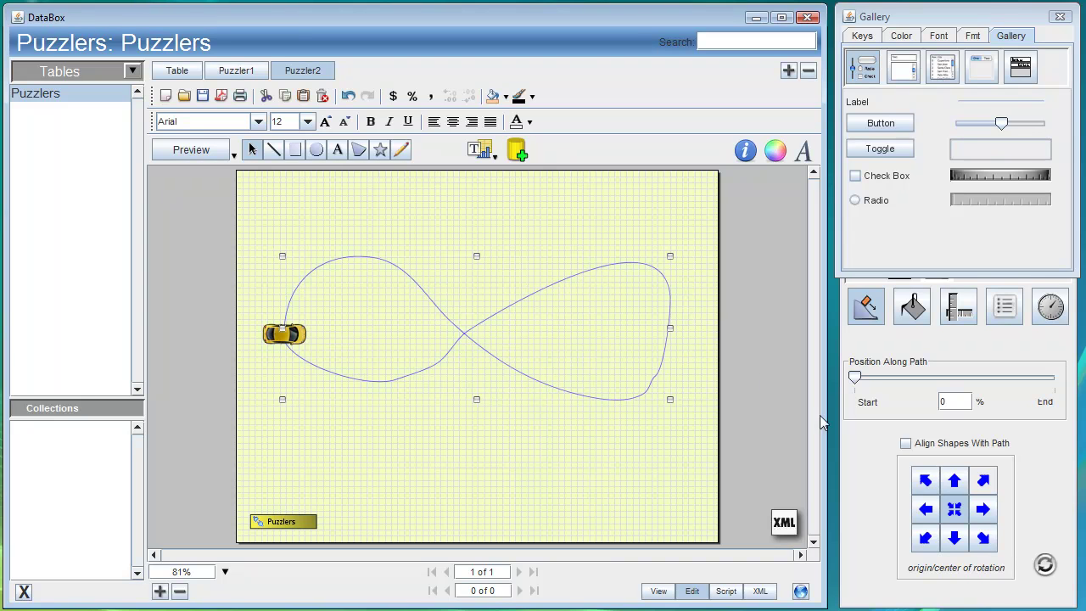
left_click(907, 443)
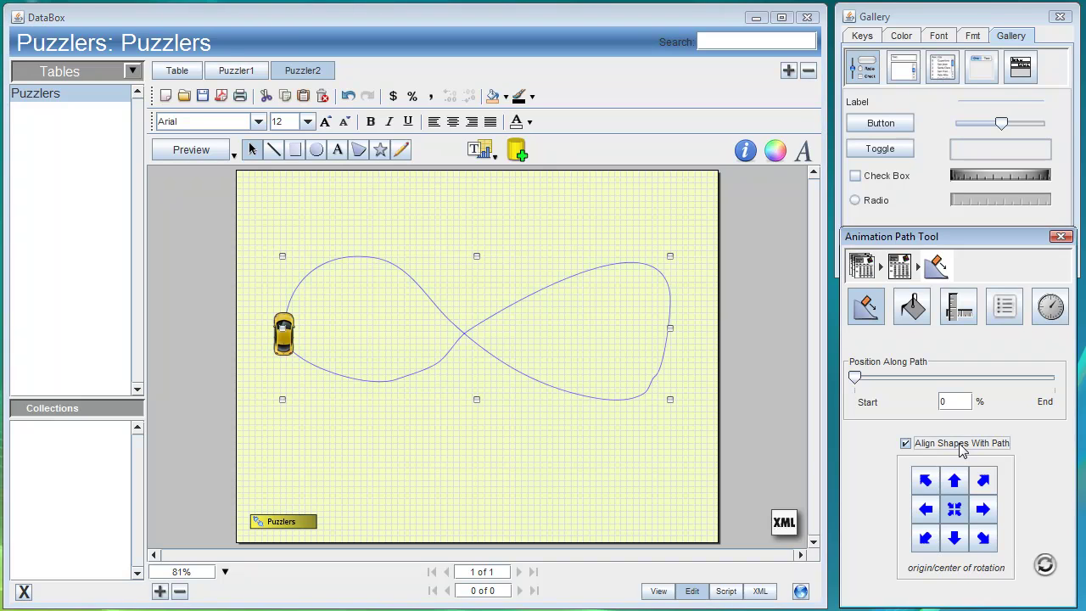
Step: At Current Time 5 seconds, set the car's Position Along Path to 100%
left_click(1051, 311)
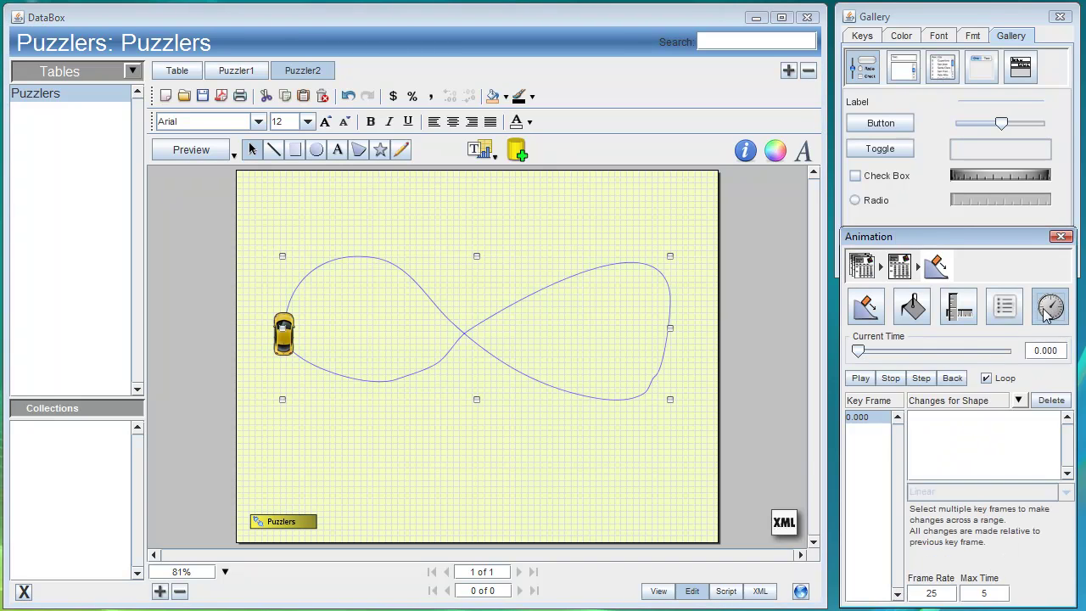
left_click_drag(859, 353, 1019, 356)
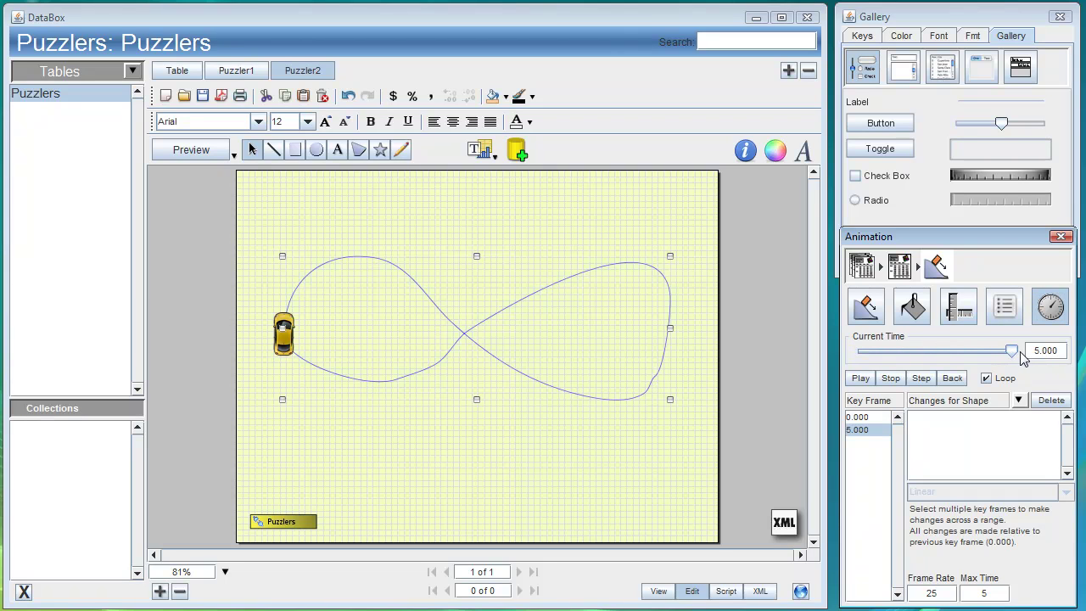
left_click(867, 310)
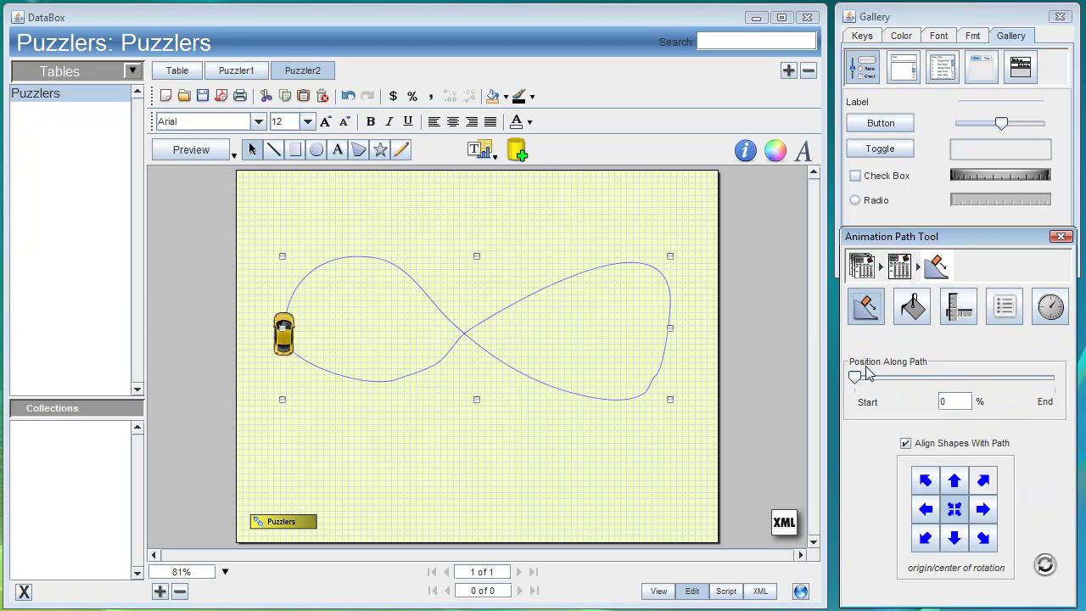
left_click_drag(855, 379, 1072, 392)
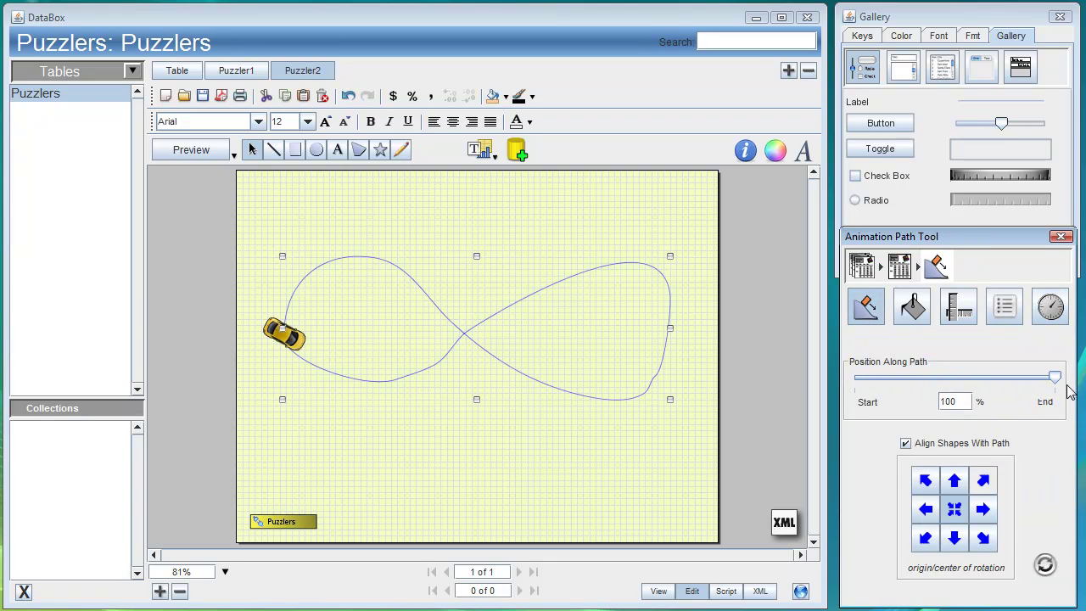
Step: Scrub the timeline back to about 2.96 seconds and play it back to the start
left_click(1052, 309)
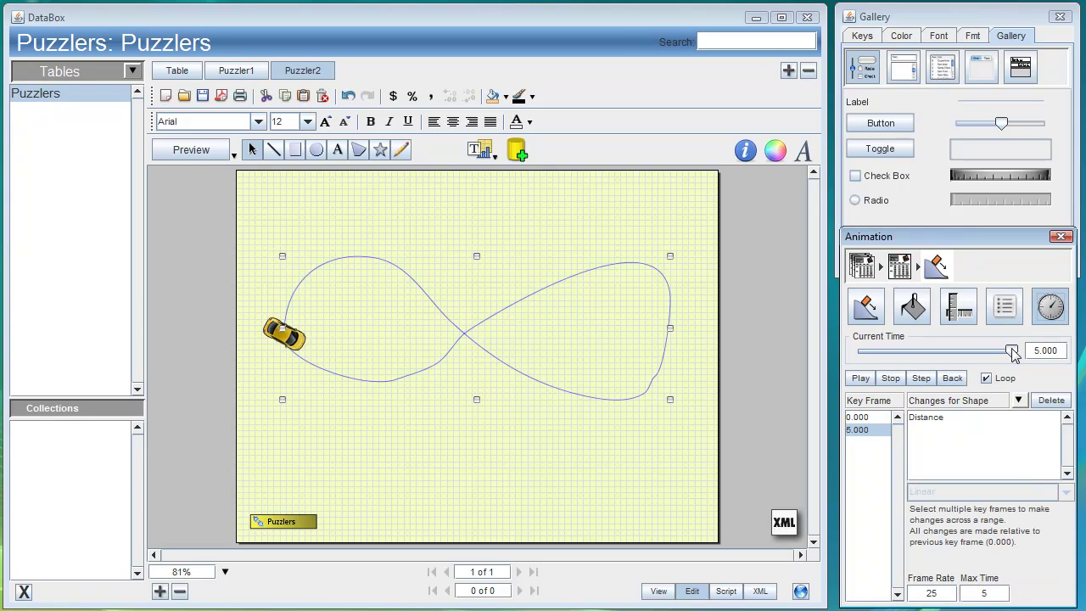
left_click_drag(1012, 354, 952, 373)
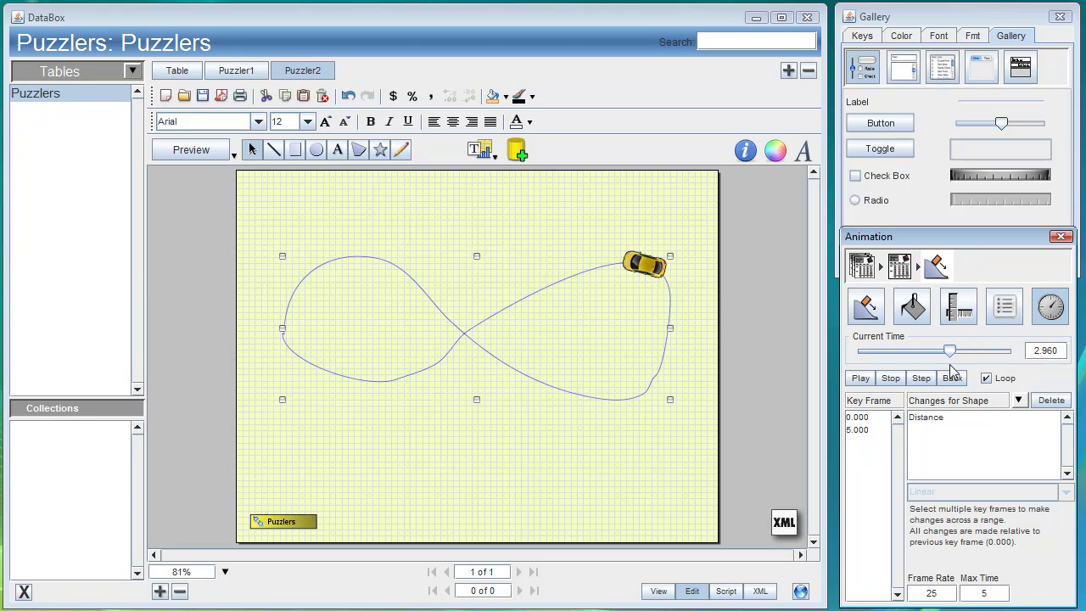
left_click(952, 378)
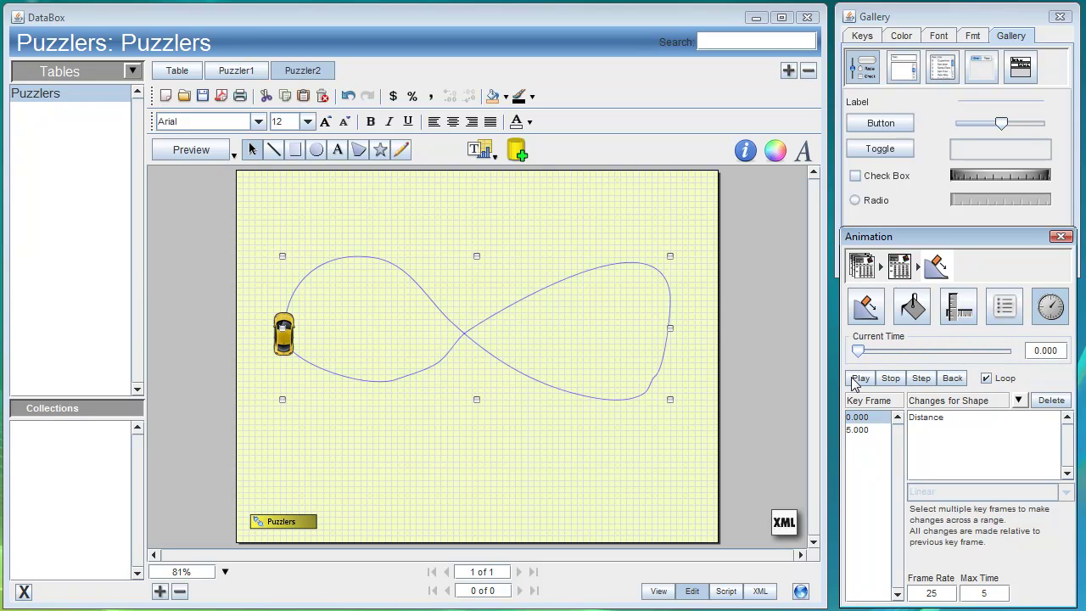
Step: Enable a Pause click action on the car in the Paint/Fill Inspector, then save
left_click(910, 307)
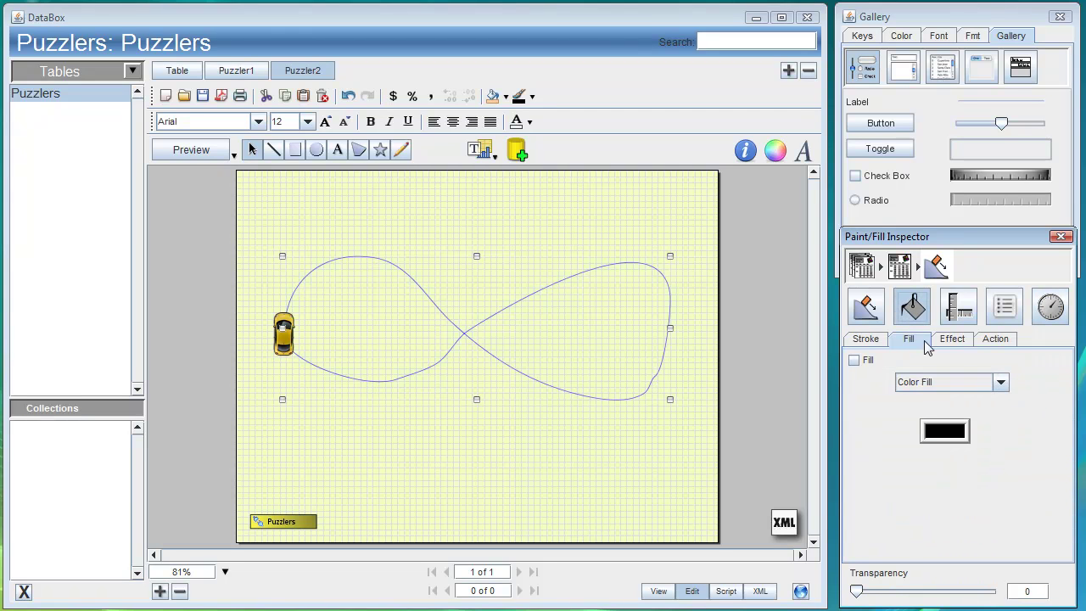
left_click(999, 339)
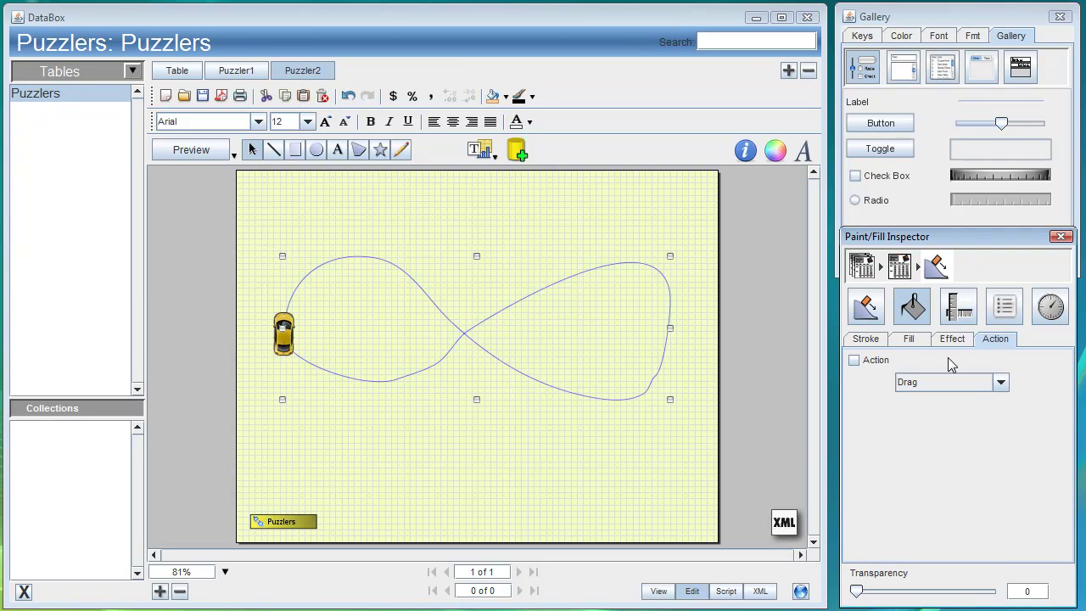
left_click(1001, 383)
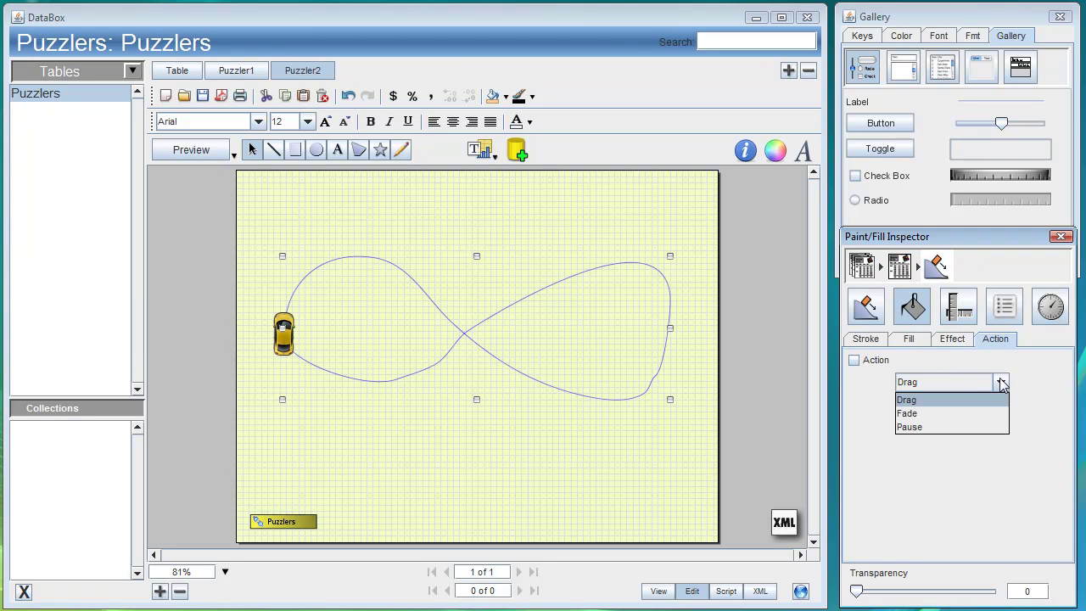
left_click(929, 427)
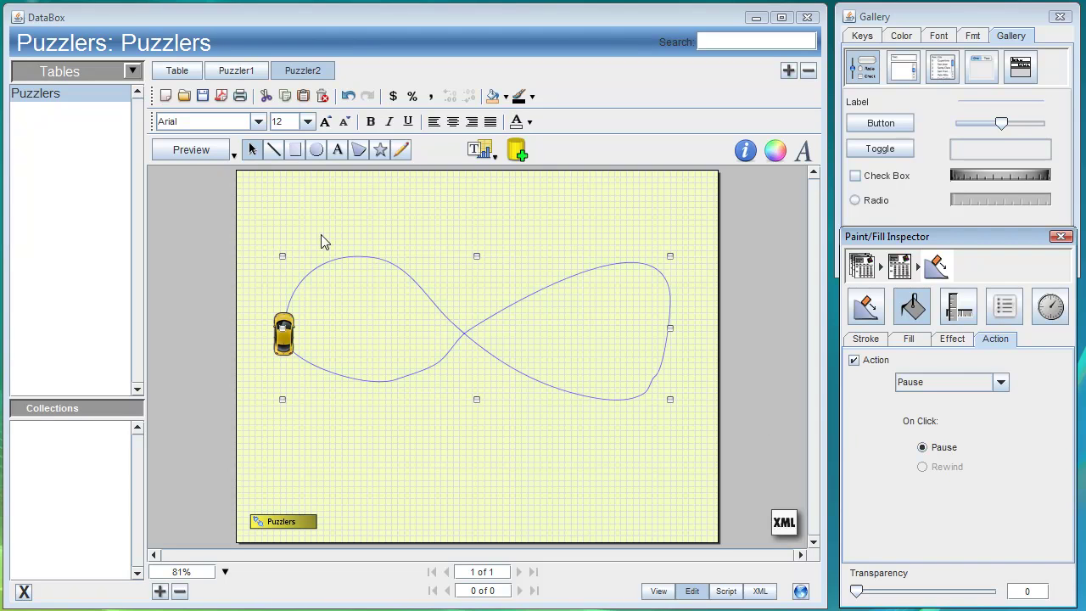
left_click(203, 96)
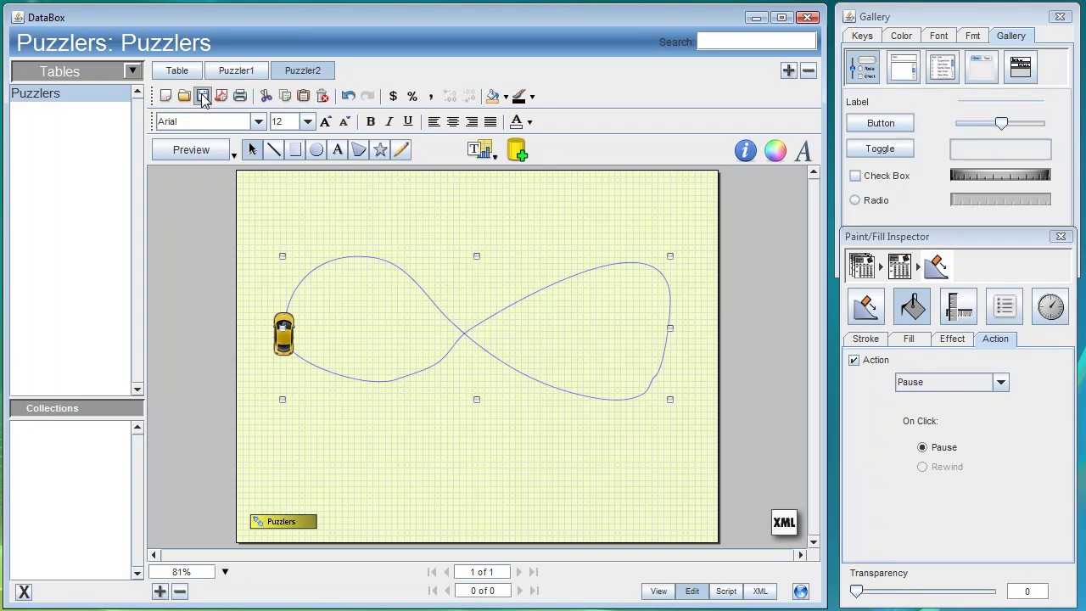
Step: Preview the Puzzler2 form in Internet Explorer with the globe button
left_click(801, 592)
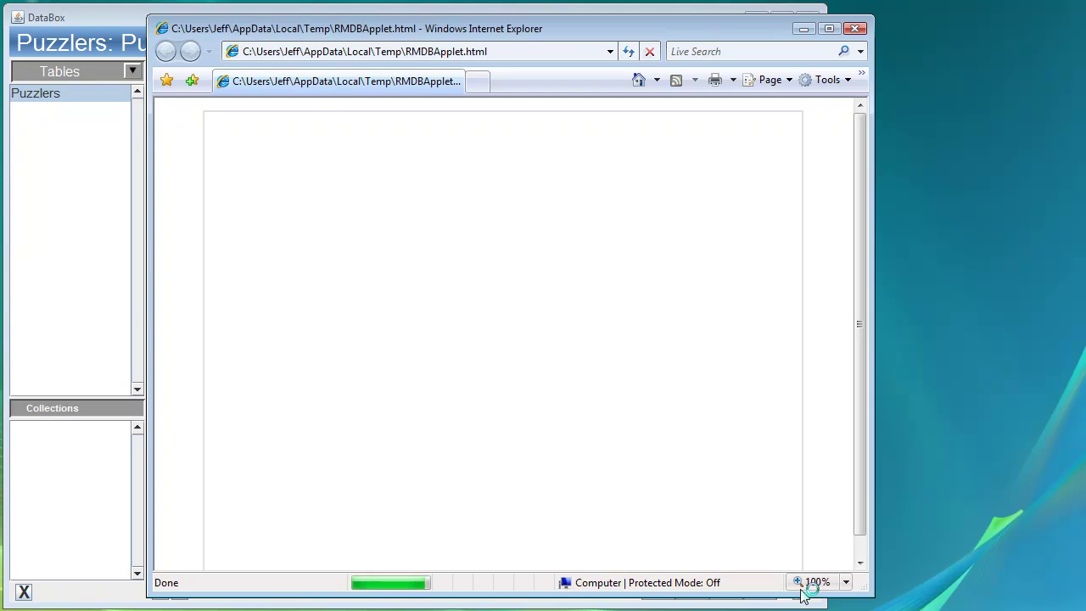